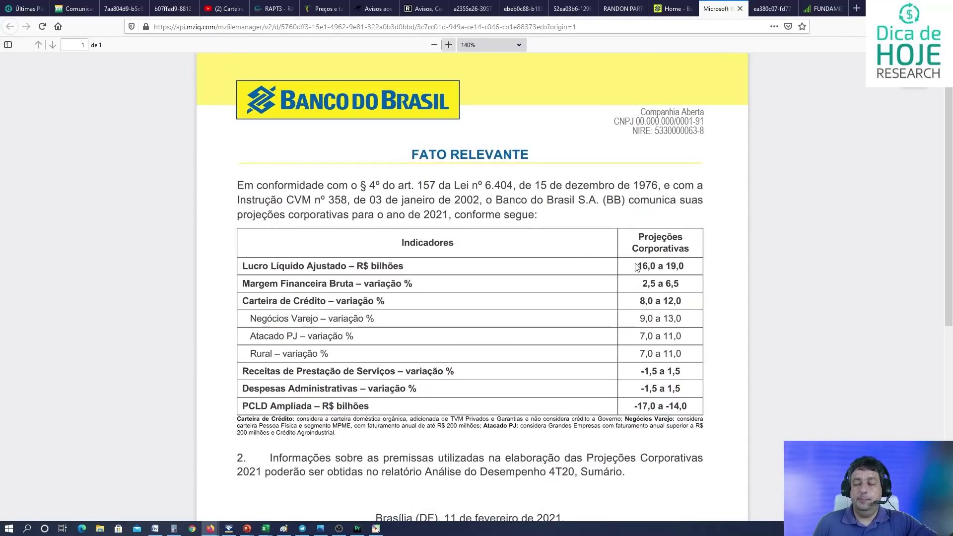
# Step: Point a red annotation arrow at the Lucro Líquido Ajustado projection and clear the annotation
pyautogui.click(376, 528)
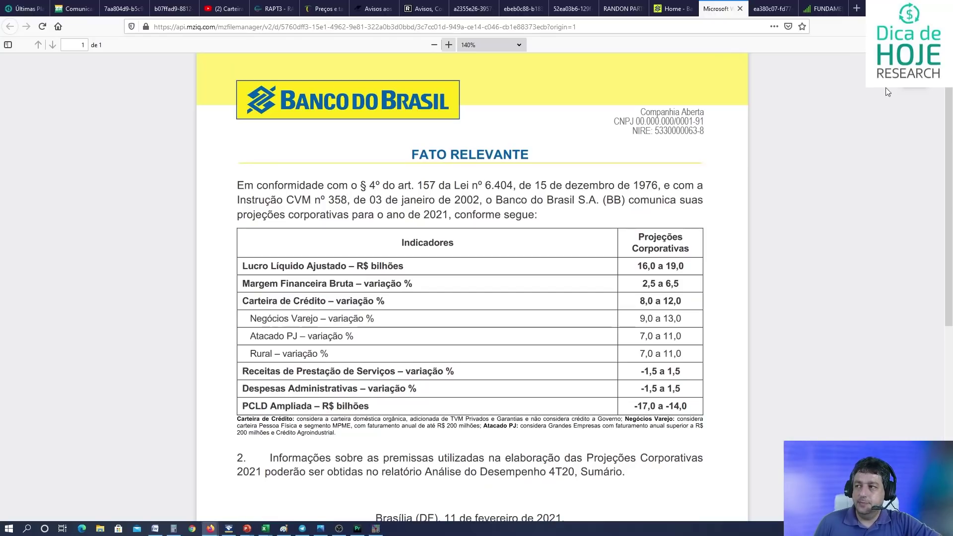
pyautogui.moveTo(748, 248); pyautogui.dragTo(685, 262)
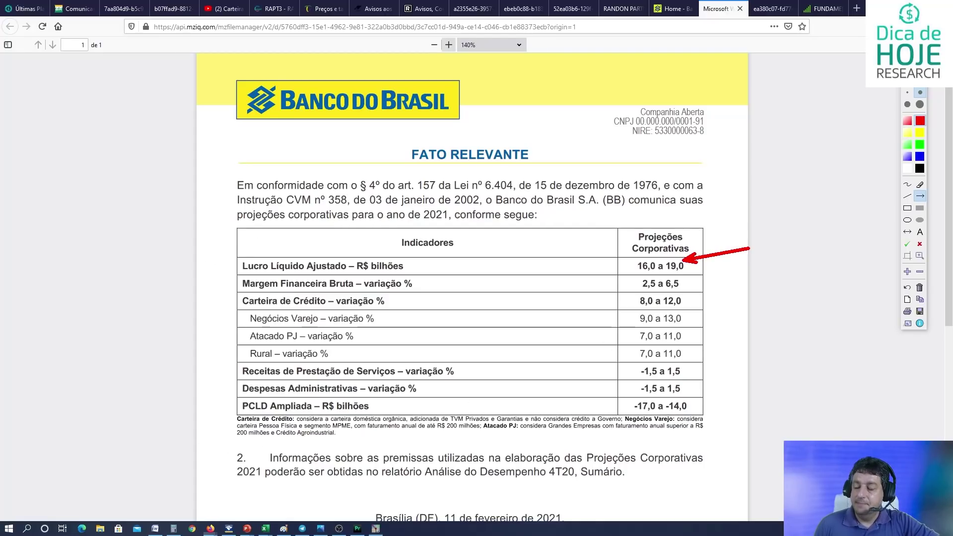
pyautogui.press('Escape')
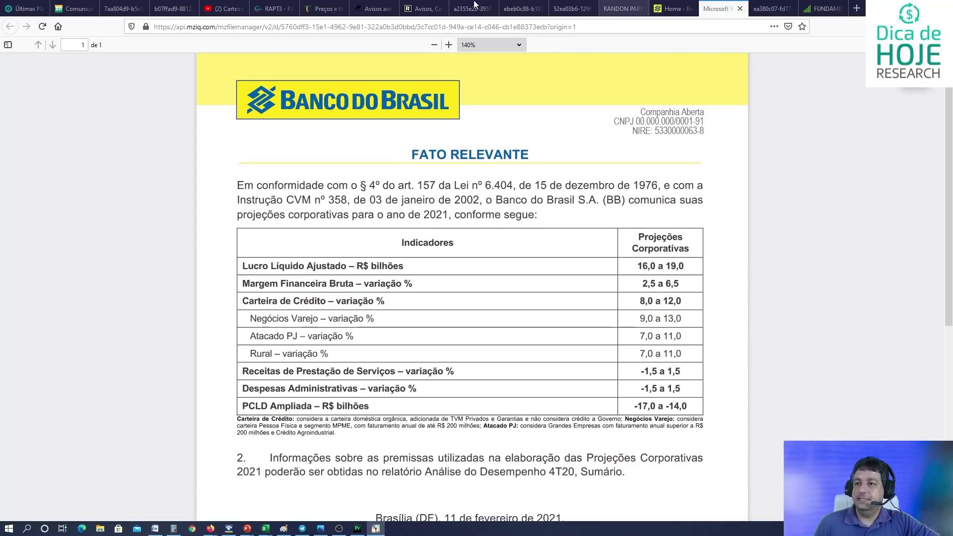
# Step: Reload the Tesouro Direto prices and rates page and examine the table of bonds open for investment
pyautogui.click(314, 14)
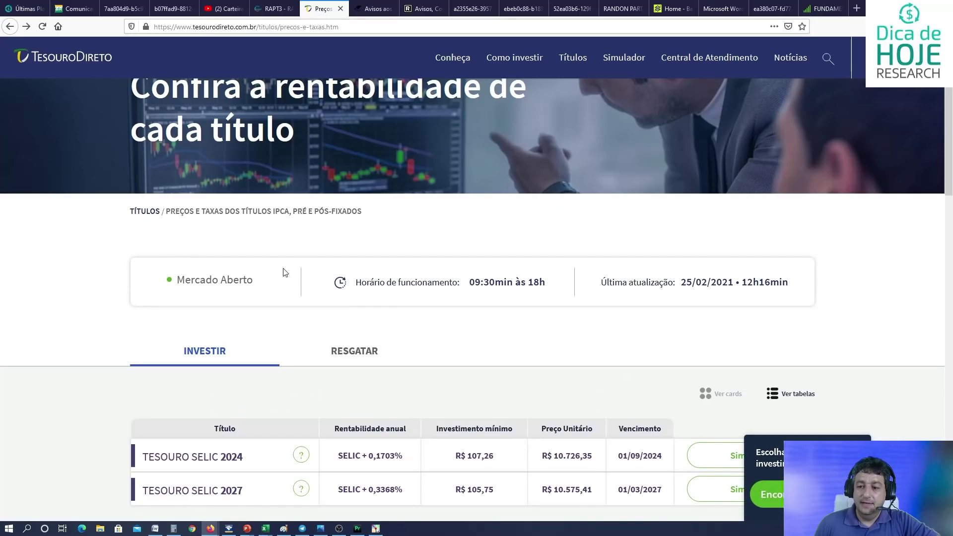
pyautogui.scroll(-2, 392, 268)
pyautogui.scroll(2, 391, 268)
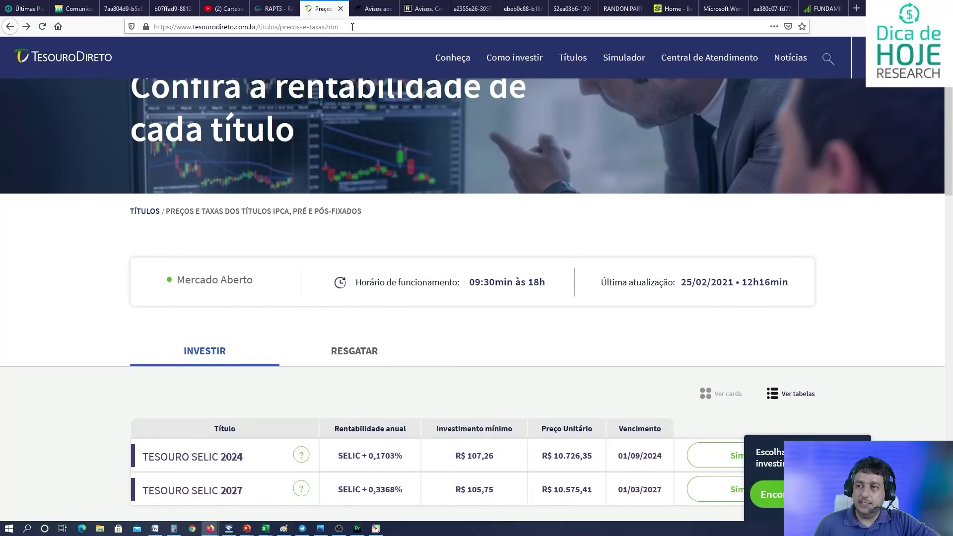
pyautogui.click(353, 28)
pyautogui.press('Return')
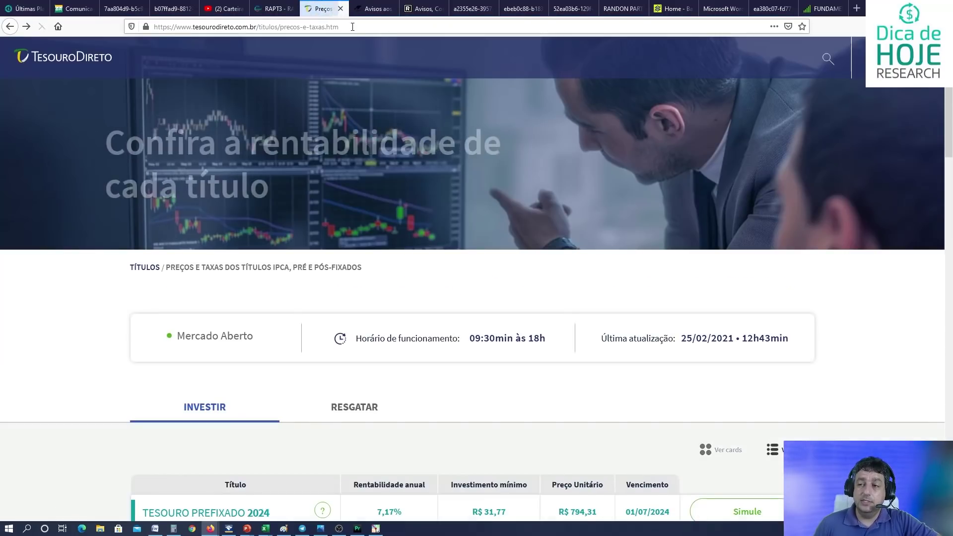
pyautogui.scroll(-5, 371, 125)
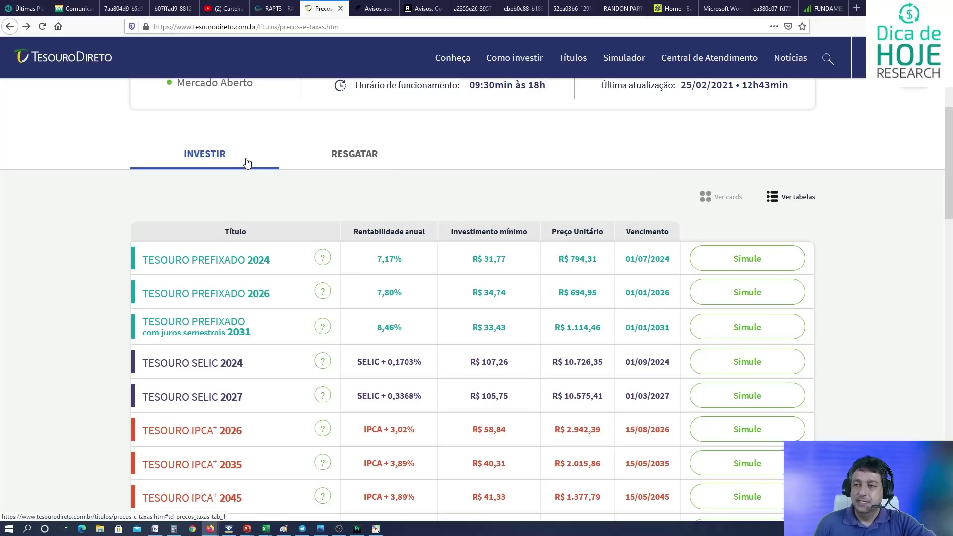
pyautogui.scroll(-1, 247, 163)
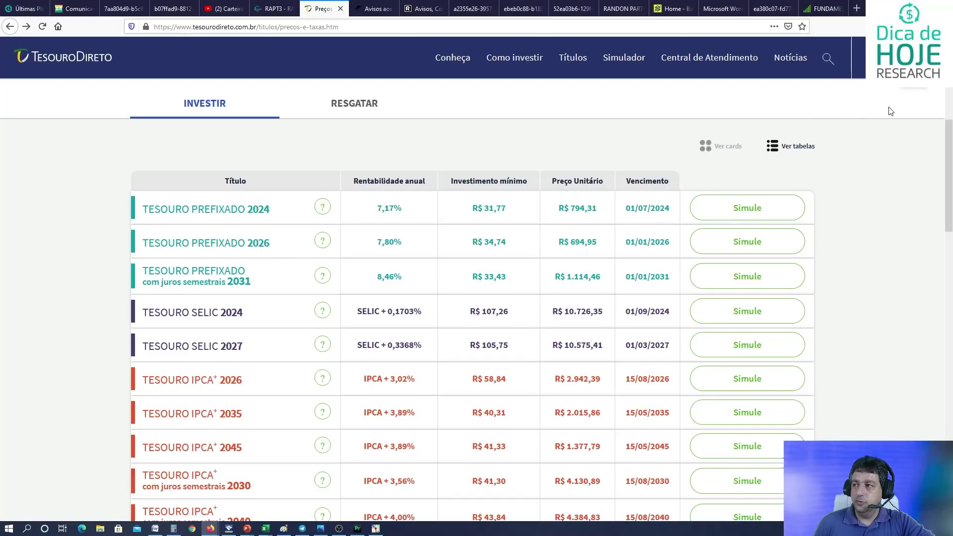
# Step: Draw red annotation arrows pointing at Tesouro Prefixado 2024, Prefixado 2031 with semiannual interest, Selic 2024 and Selic 2027
pyautogui.click(377, 530)
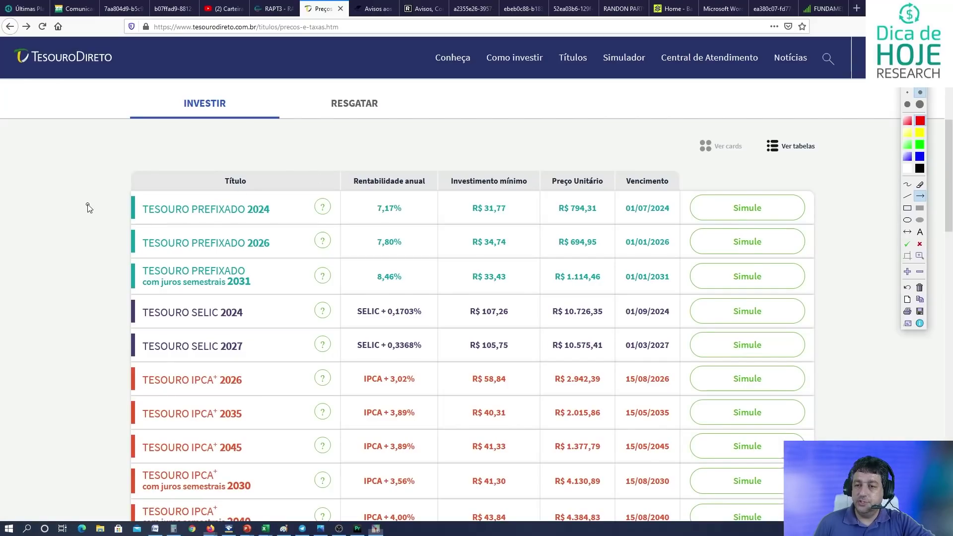
pyautogui.moveTo(87, 204); pyautogui.dragTo(141, 208)
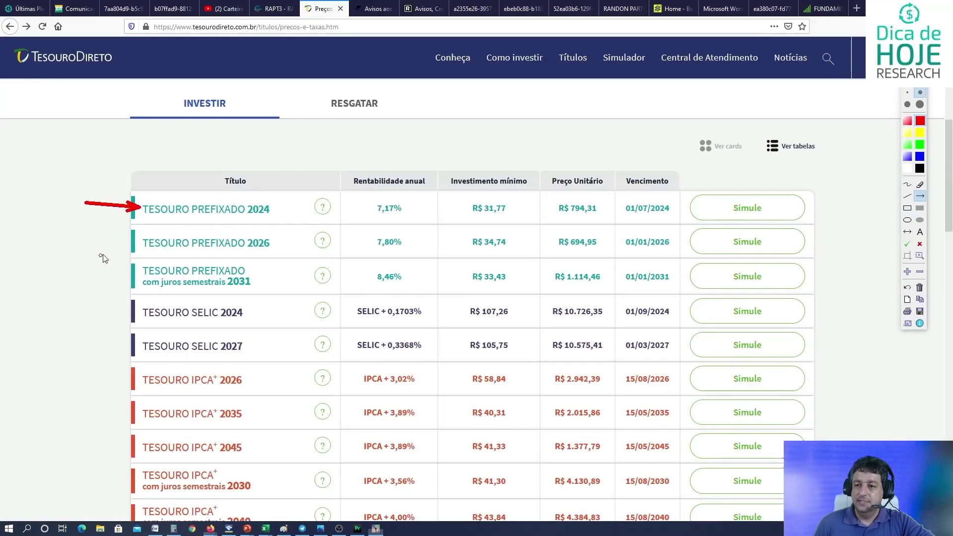
pyautogui.moveTo(68, 266); pyautogui.dragTo(141, 267)
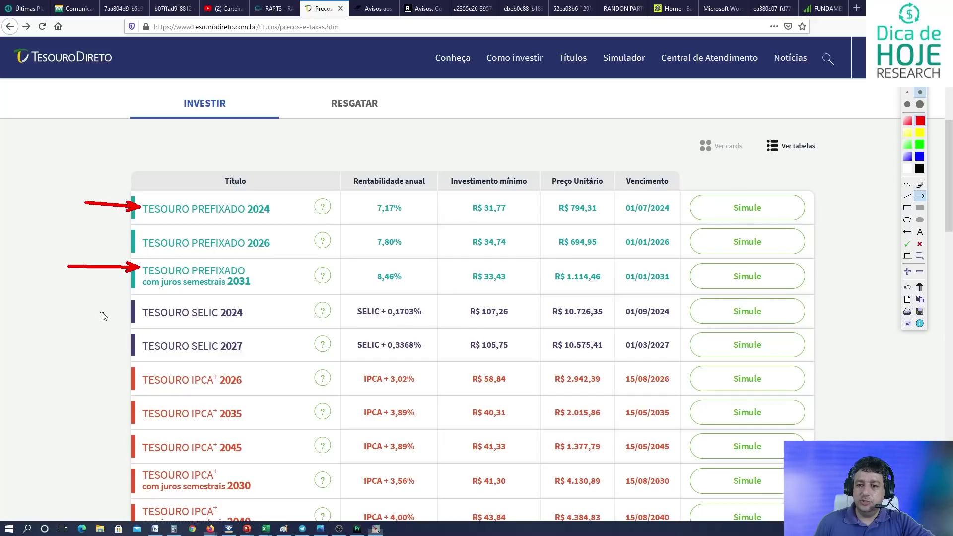
pyautogui.moveTo(88, 312); pyautogui.dragTo(128, 312)
pyautogui.moveTo(71, 334); pyautogui.dragTo(131, 334)
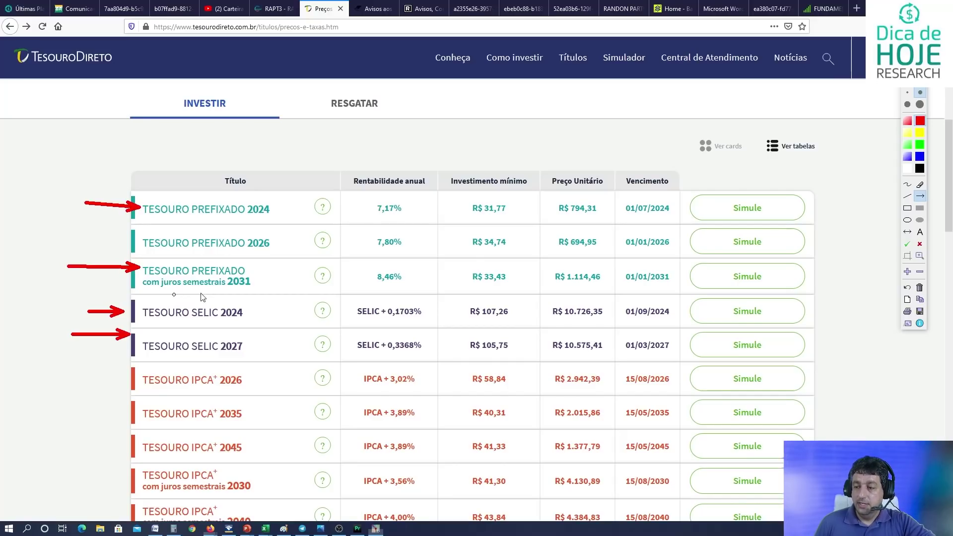
# Step: Frame both Tesouro Selic yields with a red rectangle, point an arrow at the Prefixado 2024 maturity, and exit annotation
pyautogui.click(910, 208)
pyautogui.moveTo(340, 295)
pyautogui.mouseDown()
pyautogui.moveTo(417, 305)
pyautogui.moveTo(441, 334)
pyautogui.moveTo(435, 363)
pyautogui.mouseUp()
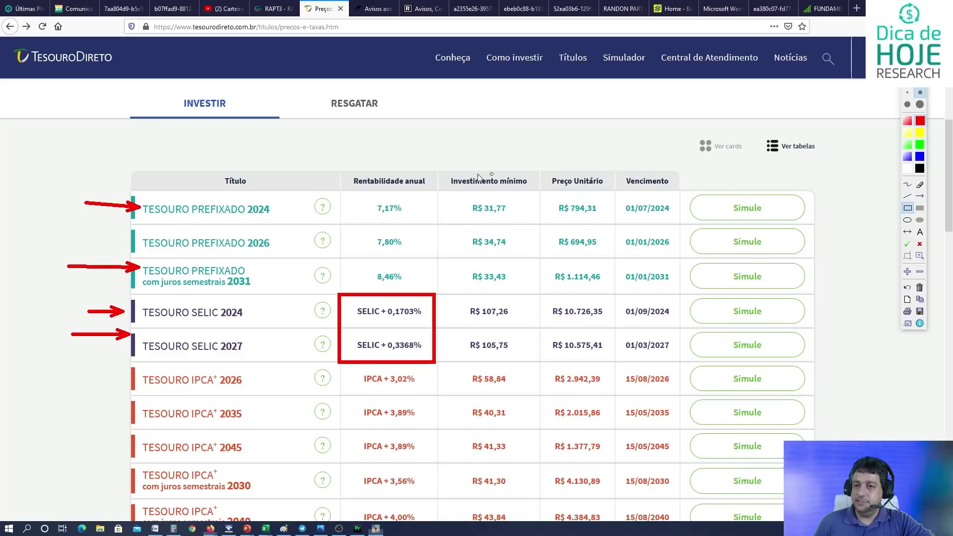
pyautogui.moveTo(714, 160)
pyautogui.mouseDown()
pyautogui.moveTo(688, 179)
pyautogui.moveTo(714, 160)
pyautogui.mouseUp()
pyautogui.click(920, 196)
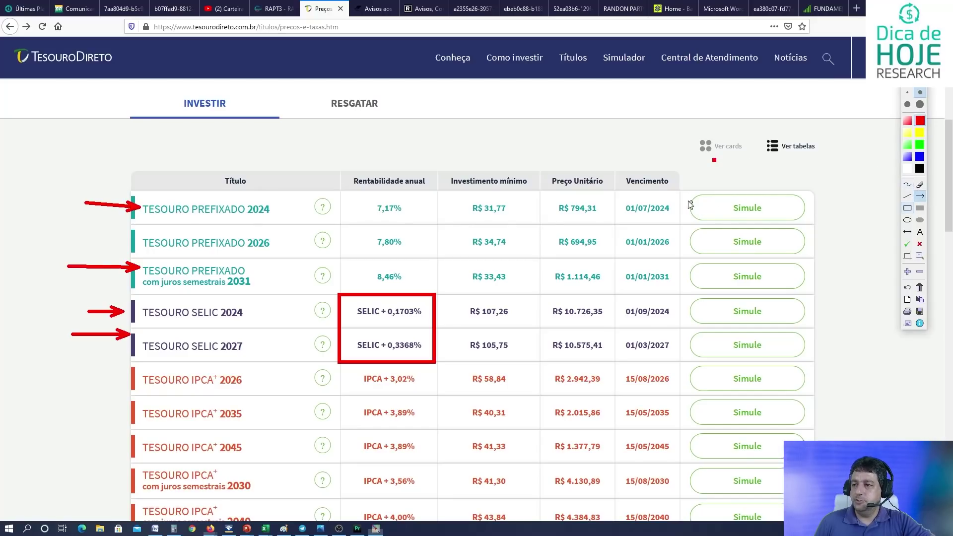
pyautogui.moveTo(692, 148); pyautogui.dragTo(674, 200)
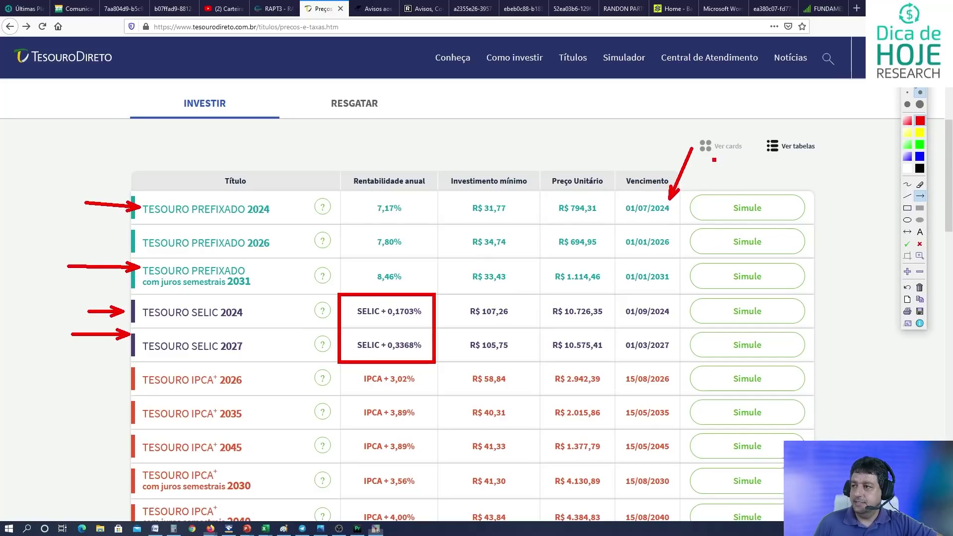
pyautogui.press('Escape')
# Step: Check the Tesouro Prefixado 2023 annual yield in the Resgatar table and return to the Investir table
pyautogui.click(350, 105)
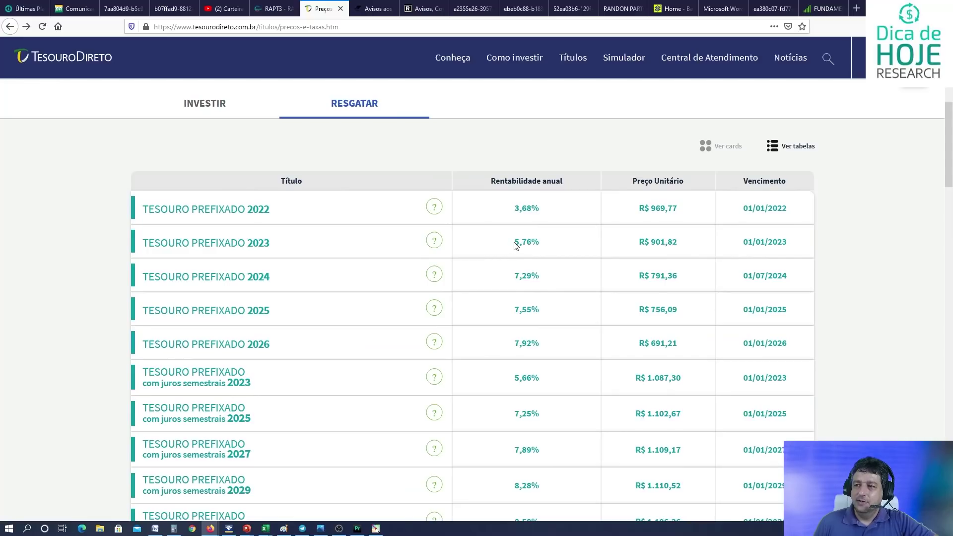
pyautogui.moveTo(515, 242); pyautogui.dragTo(540, 242)
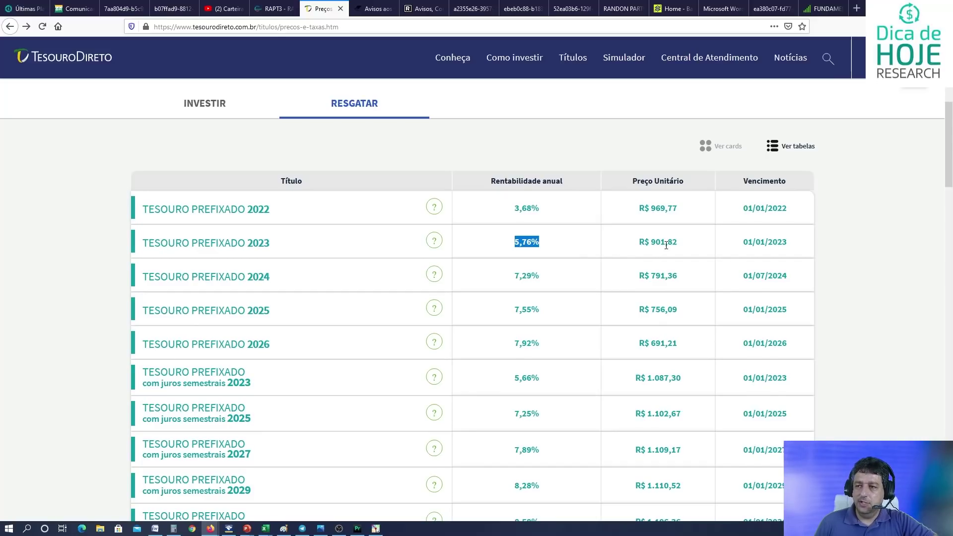
pyautogui.click(199, 107)
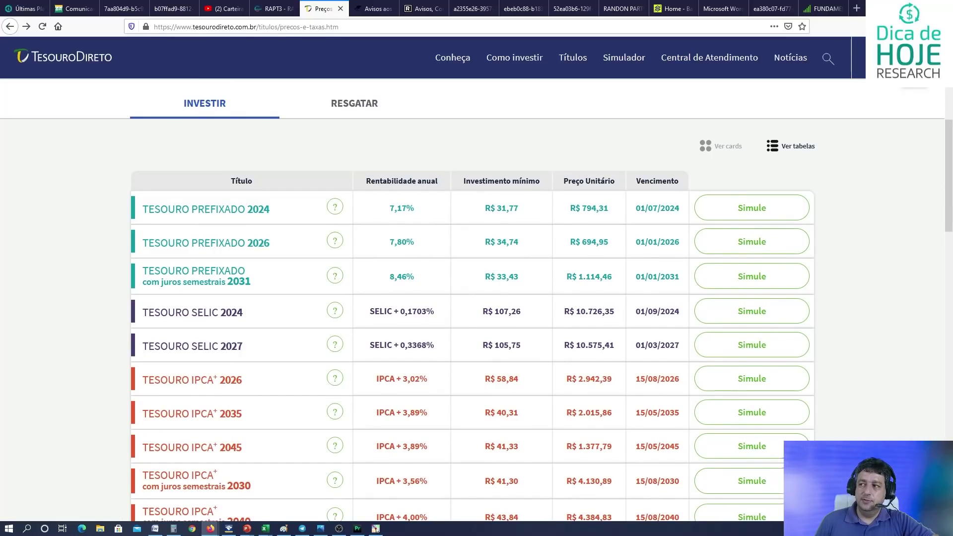
# Step: Frame the annual yields of Tesouro Prefixado 2024 and Prefixado 2026 with separate red annotation rectangles
pyautogui.click(376, 530)
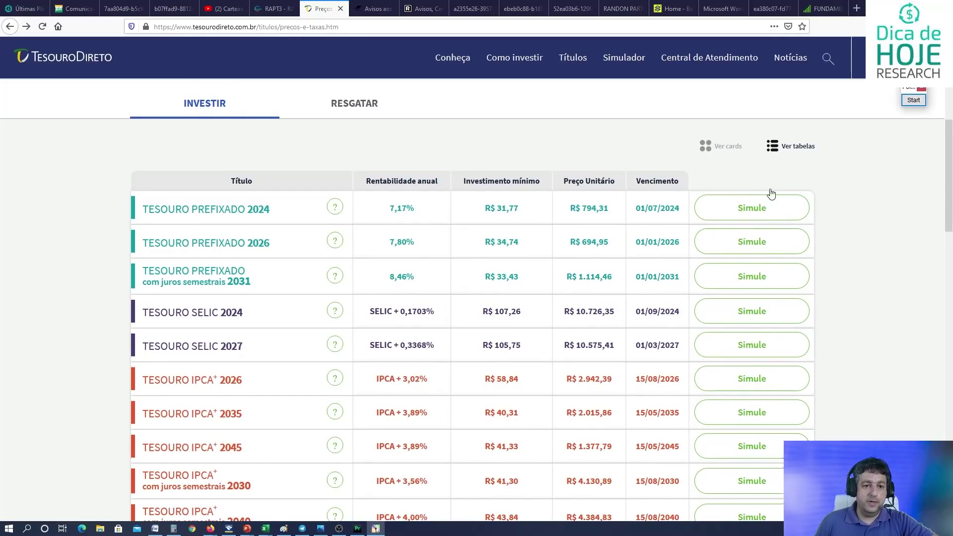
pyautogui.click(912, 100)
pyautogui.click(908, 228)
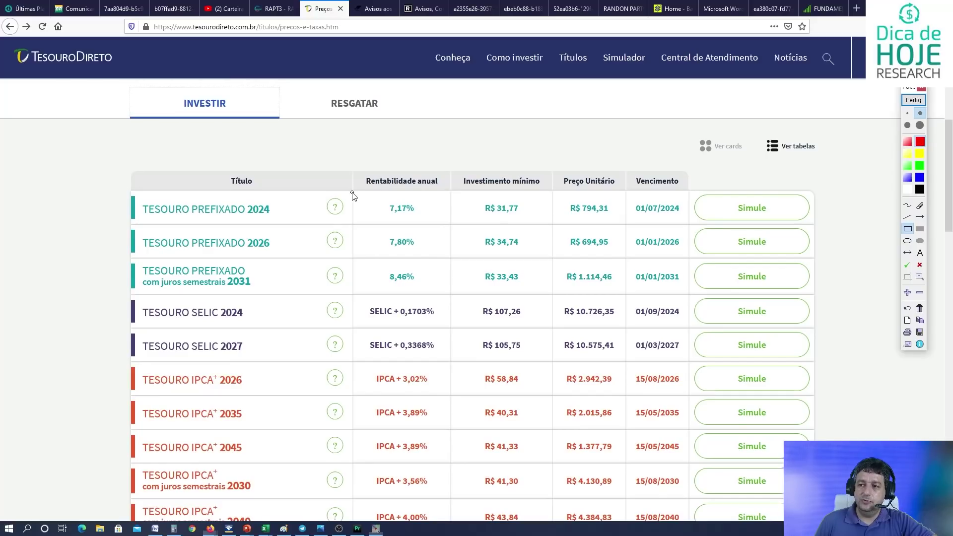
pyautogui.moveTo(352, 193)
pyautogui.mouseDown()
pyautogui.moveTo(427, 203)
pyautogui.moveTo(456, 226)
pyautogui.mouseUp()
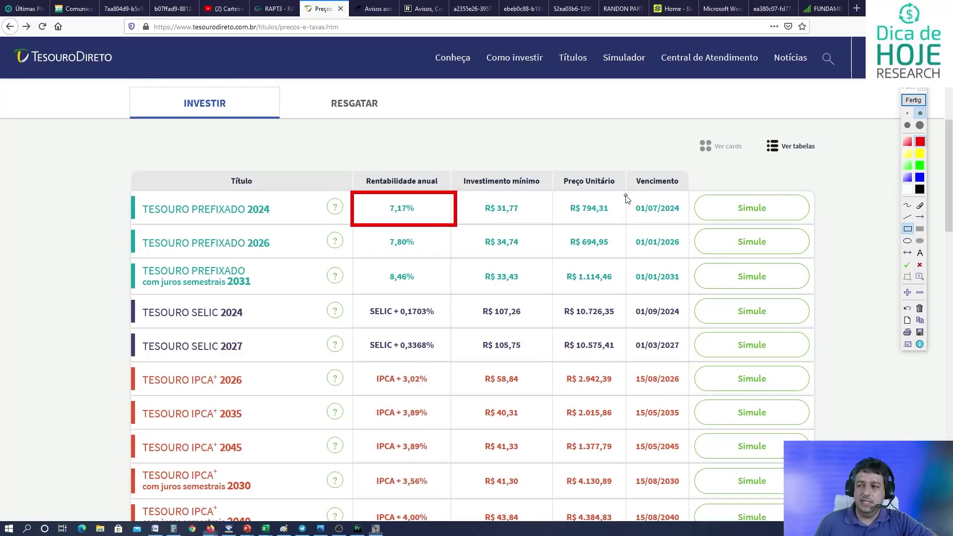
pyautogui.moveTo(368, 231); pyautogui.dragTo(436, 252)
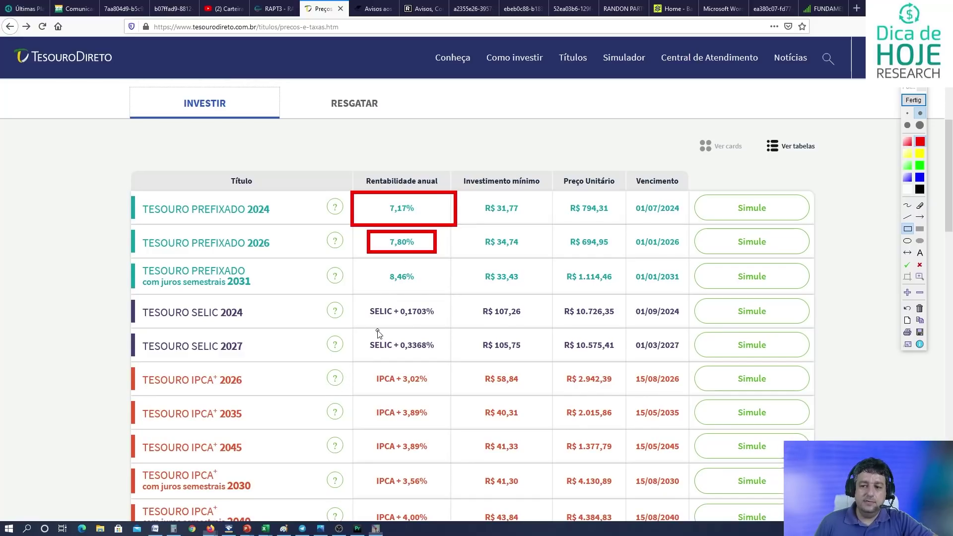
# Step: Point a red arrow at the Tesouro Selic 2027 yield and end the annotation session
pyautogui.click(919, 219)
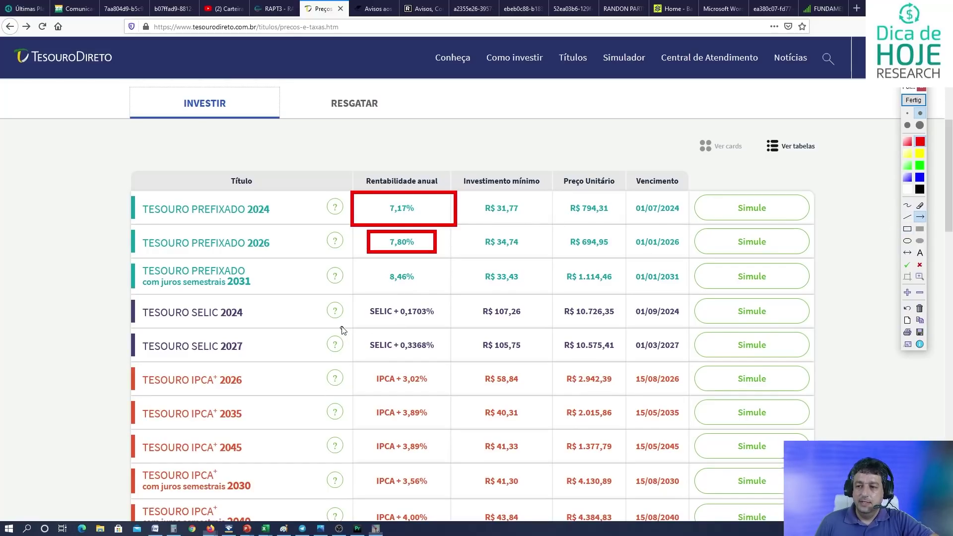
pyautogui.moveTo(323, 328); pyautogui.dragTo(365, 337)
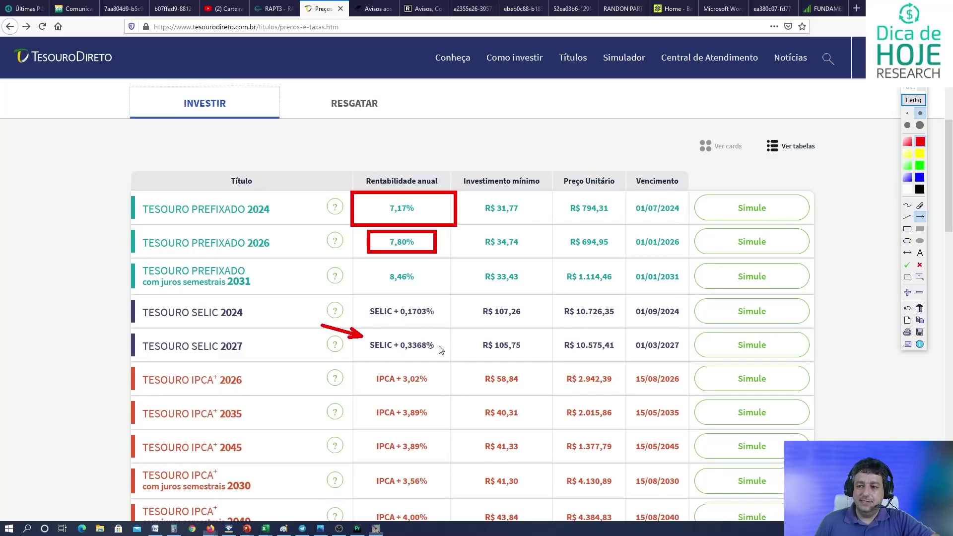
pyautogui.click(917, 101)
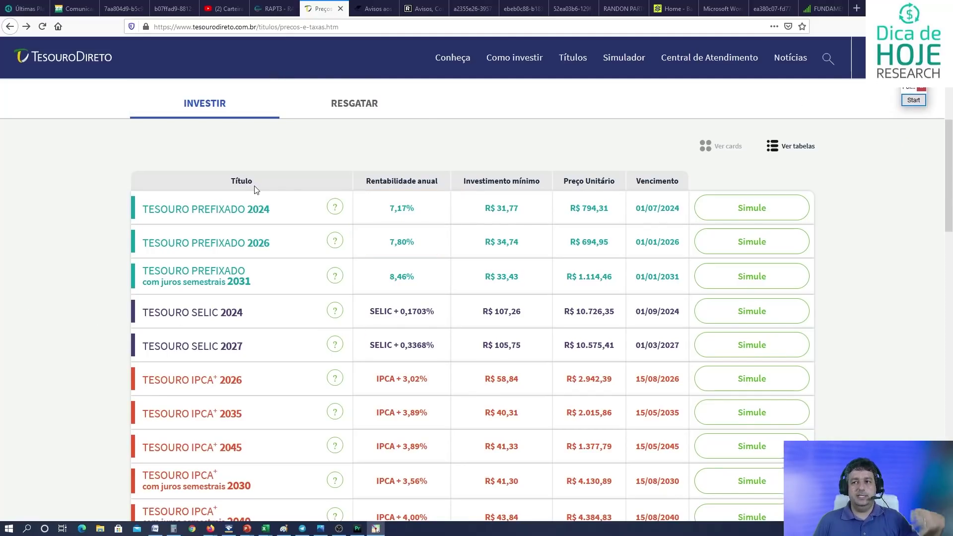
# Step: Draw a long downward red arrow beside the Tesouro IPCA+ yields from 2026 to 2030 and end the annotation session
pyautogui.scroll(-3, 267, 181)
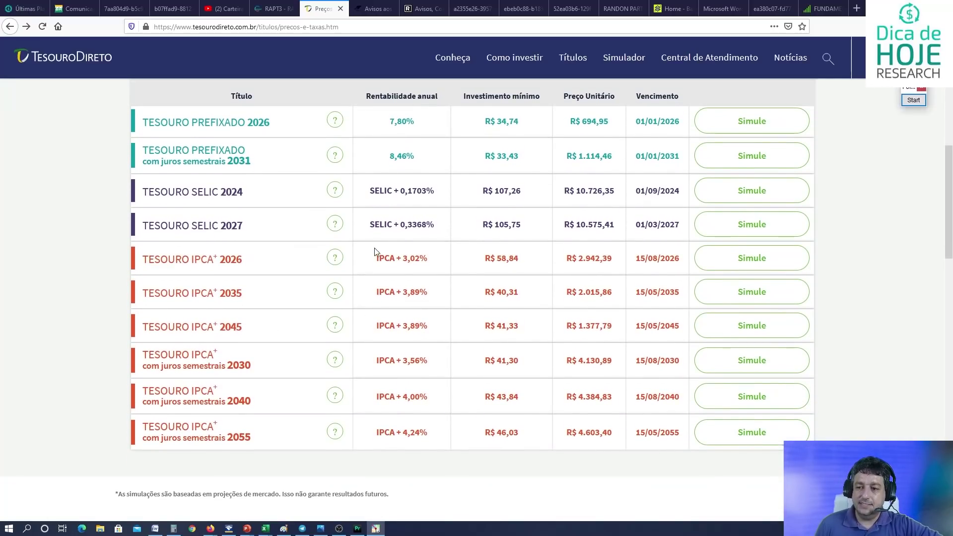
pyautogui.click(793, 186)
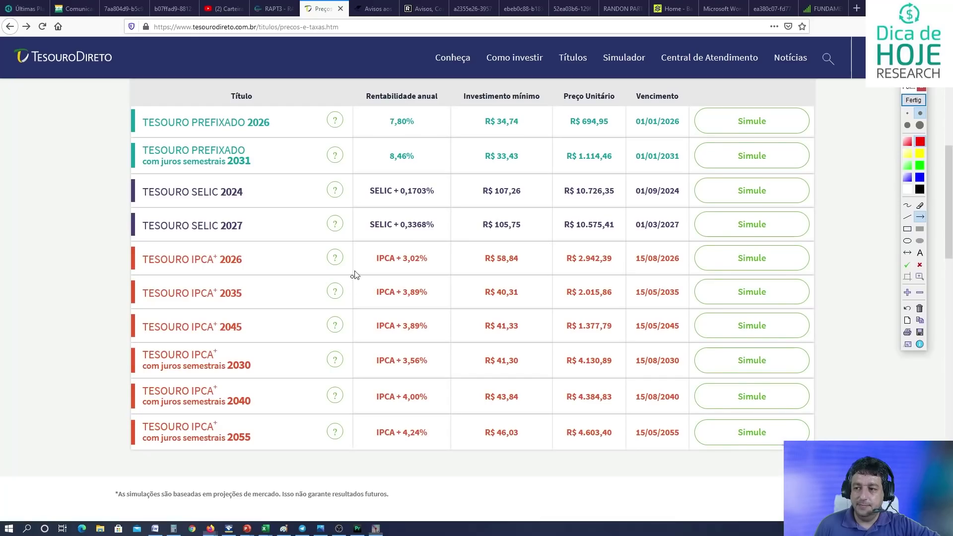
pyautogui.moveTo(355, 245)
pyautogui.mouseDown()
pyautogui.moveTo(449, 258)
pyautogui.moveTo(414, 365)
pyautogui.moveTo(365, 412)
pyautogui.moveTo(367, 371)
pyautogui.mouseUp()
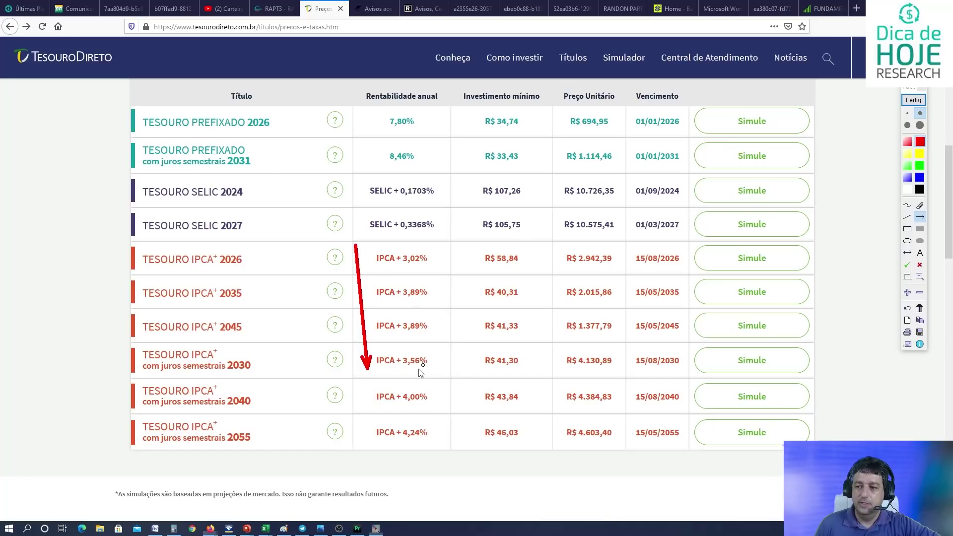
pyautogui.click(913, 100)
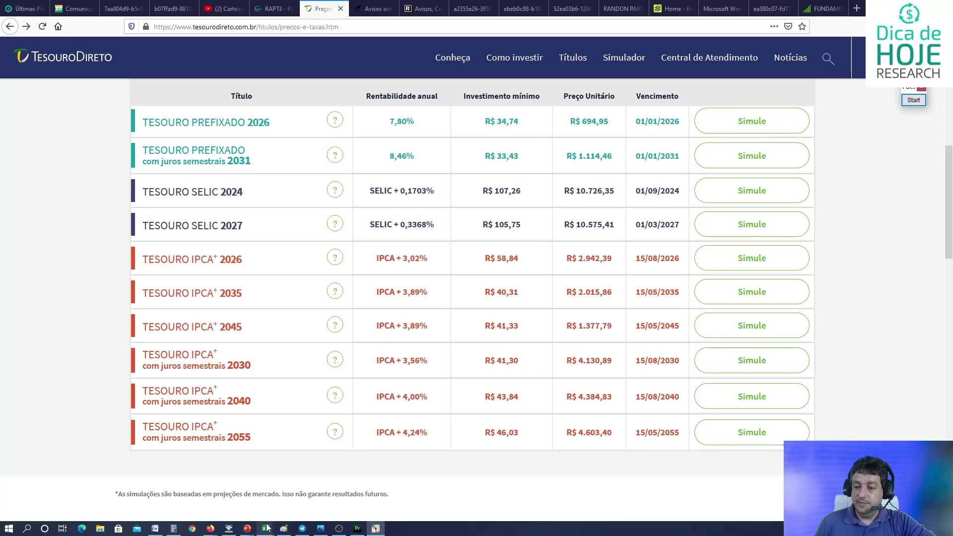
# Step: Switch to the Excel portfolio workbook and examine the latest months, through fev/21, on the Valor sheet
pyautogui.moveTo(266, 529)
pyautogui.click(428, 490)
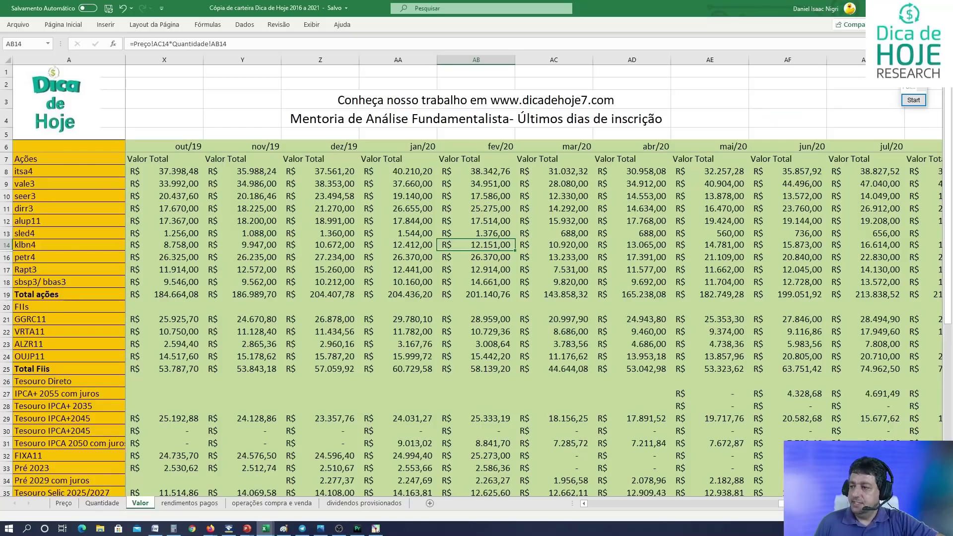
pyautogui.hscroll(10, 376, 529)
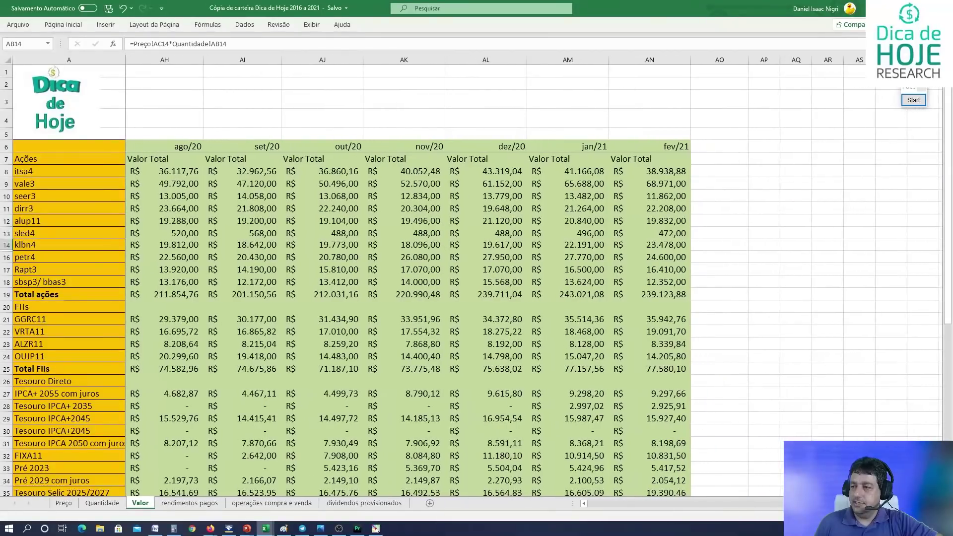
# Step: On the Preço sheet, highlight the allocation splits in AI5:AO5 and the 62,5-20-17,2 entry for 21/08/2020
pyautogui.click(64, 503)
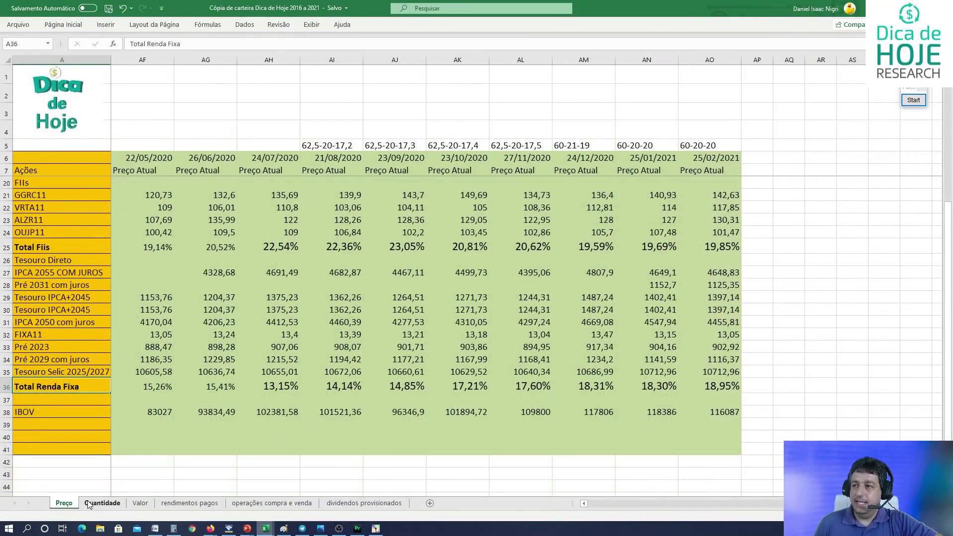
pyautogui.moveTo(325, 144); pyautogui.dragTo(721, 140)
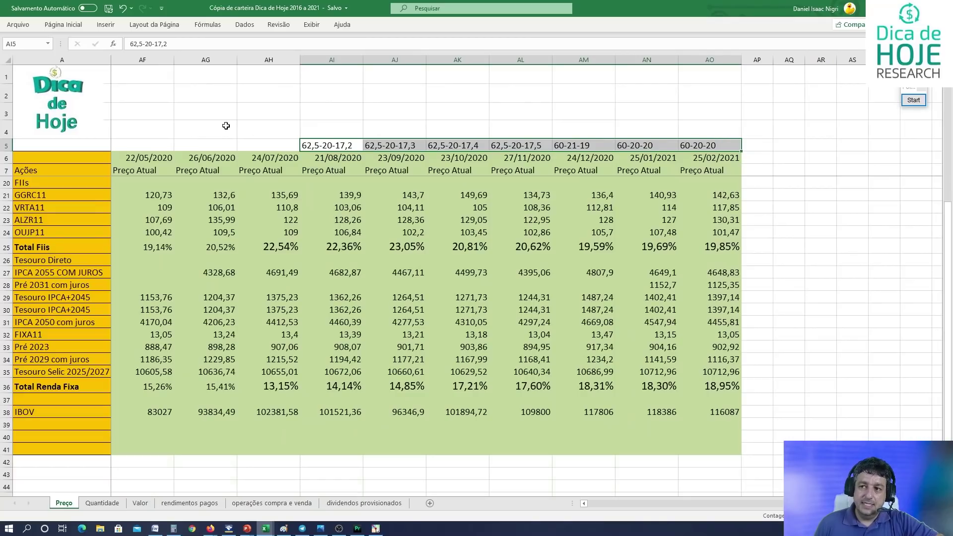
pyautogui.click(308, 142)
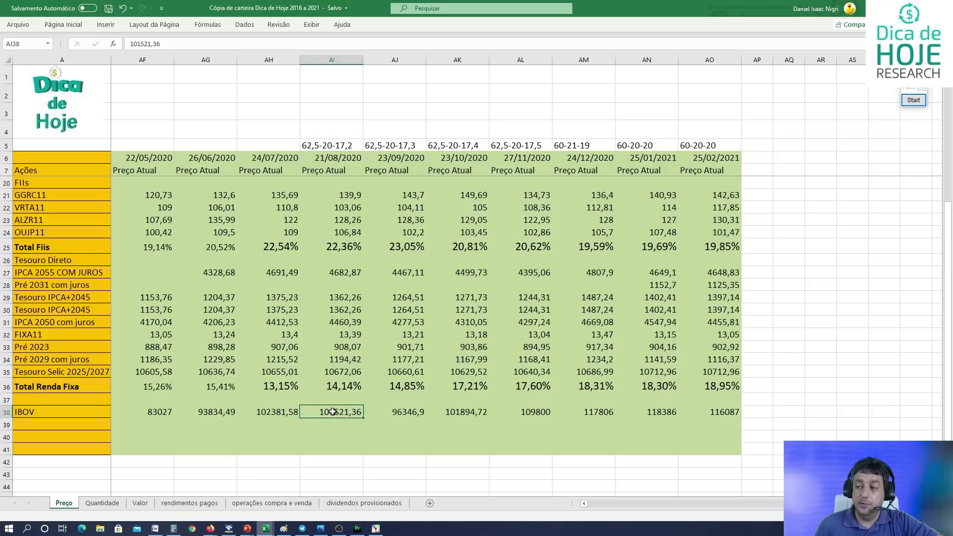
pyautogui.click(312, 145)
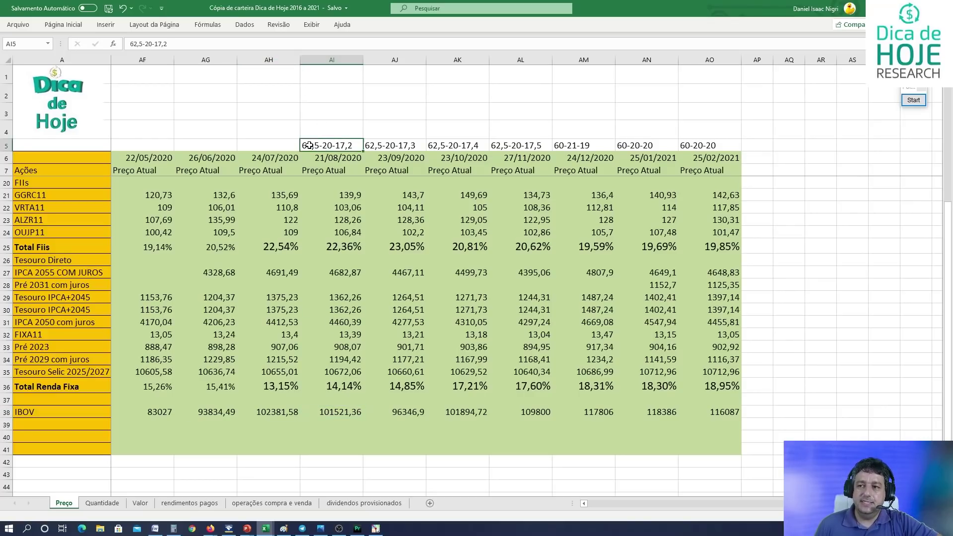
# Step: On the Preço sheet, compare row 5's allocation split for 24/04/2020 with the 25/02/2021 and 24/12/2020 entries
pyautogui.click(584, 503)
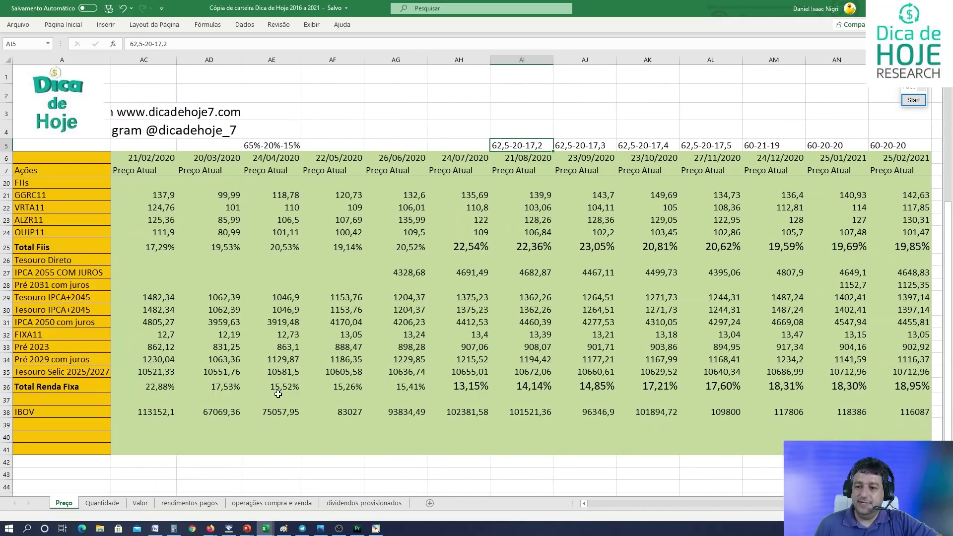
pyautogui.click(272, 414)
pyautogui.click(263, 148)
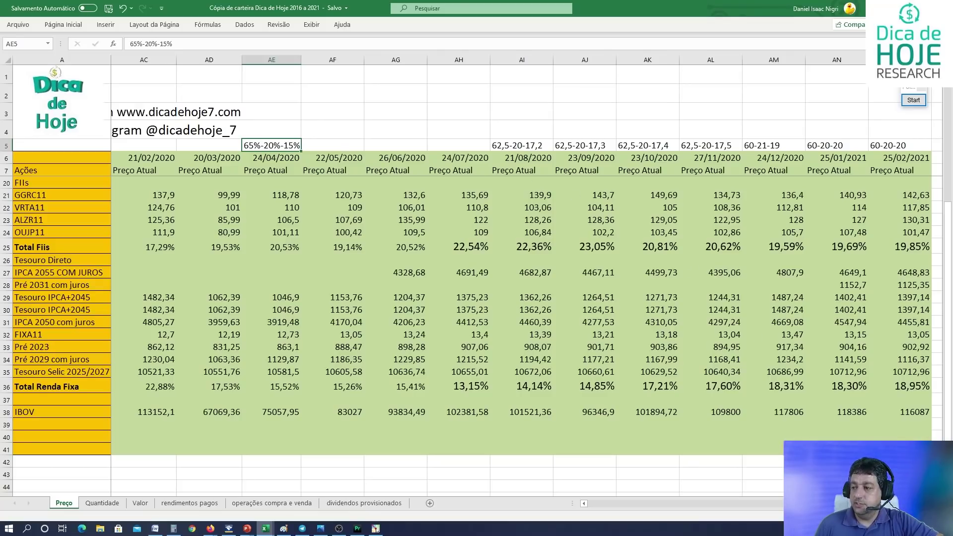
pyautogui.hscroll(2, 768, 134)
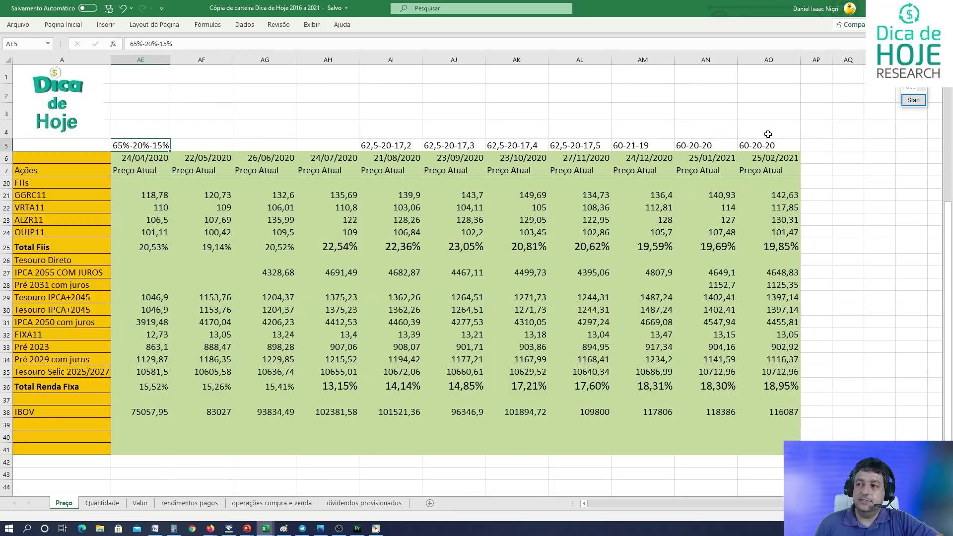
pyautogui.click(768, 144)
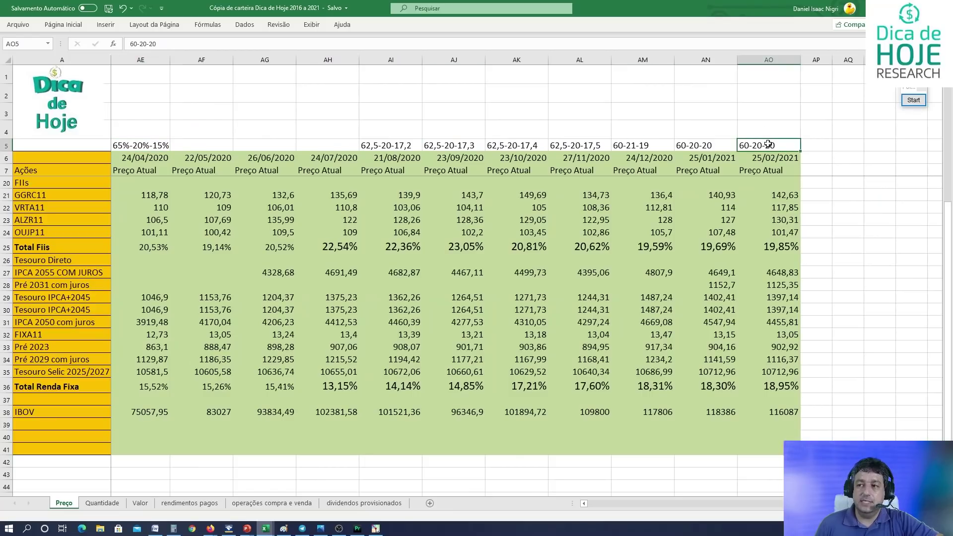
pyautogui.click(622, 142)
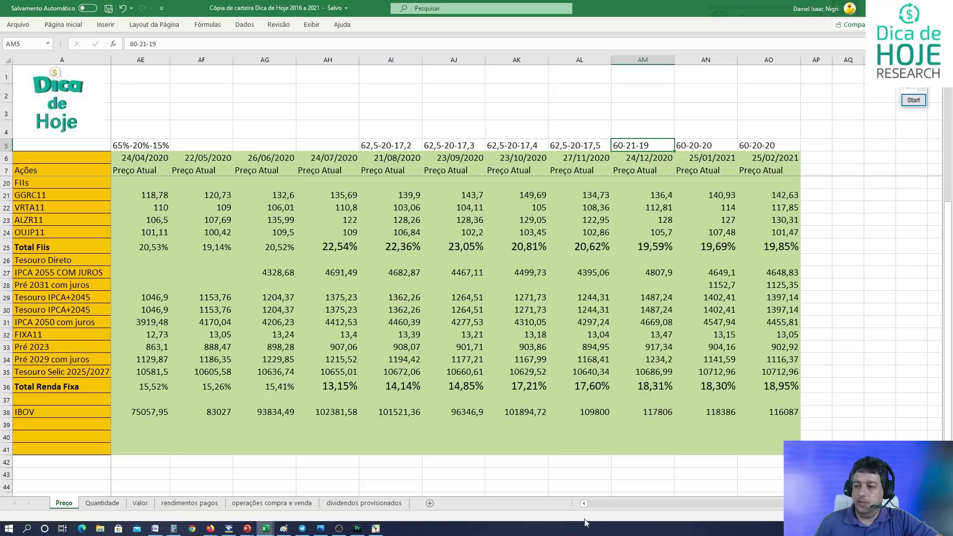
# Step: Revisit the 24/04/2020 allocation split in AE5, and select the 25/02/2021 date in AO6
pyautogui.click(585, 503)
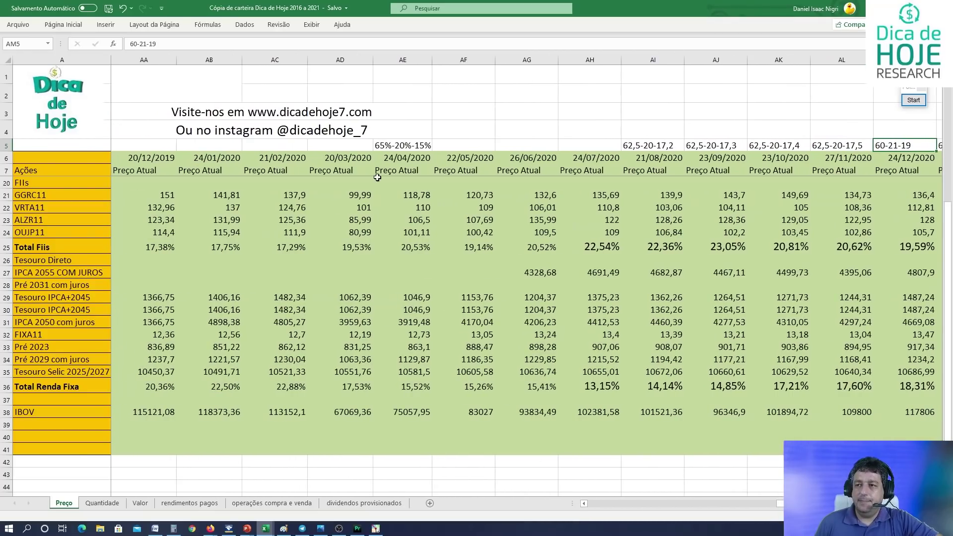
pyautogui.click(418, 144)
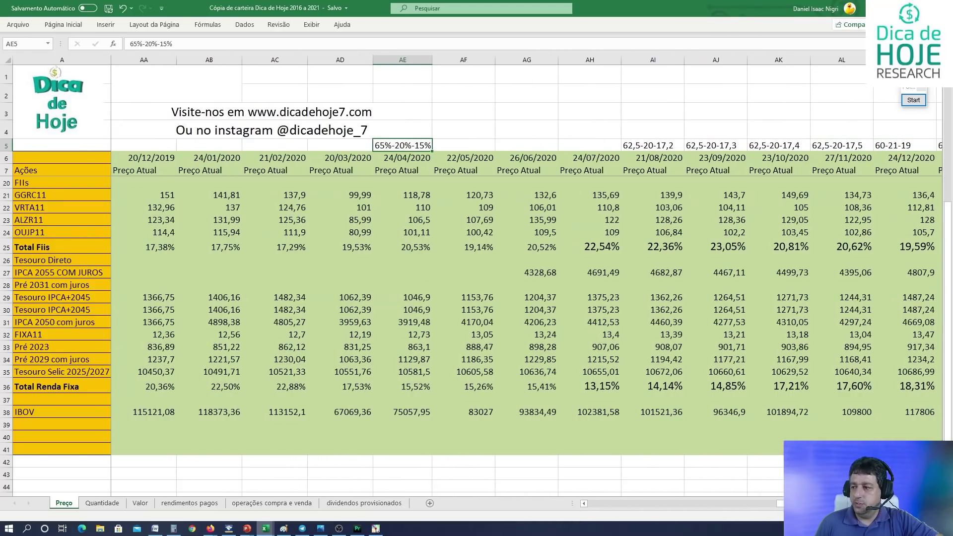
pyautogui.hscroll(4, 779, 125)
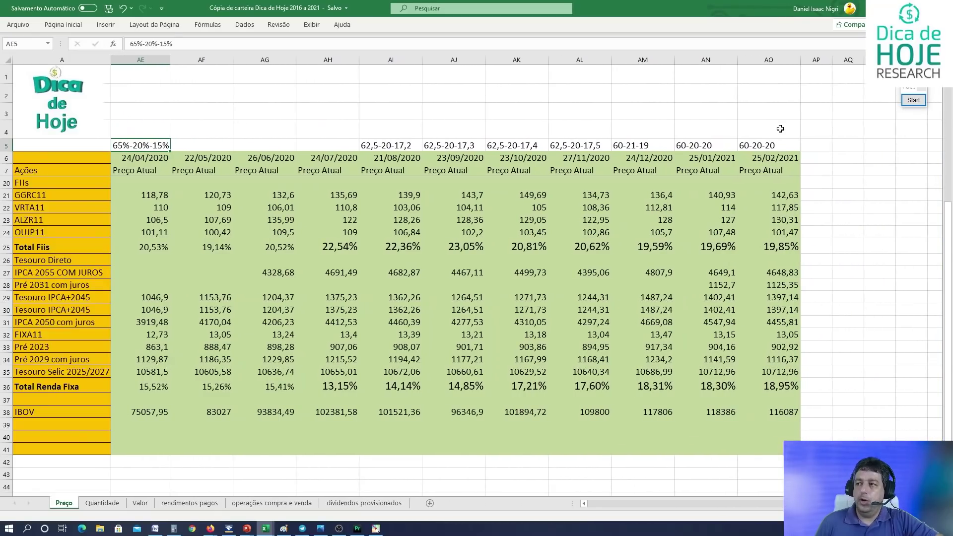
pyautogui.click(768, 159)
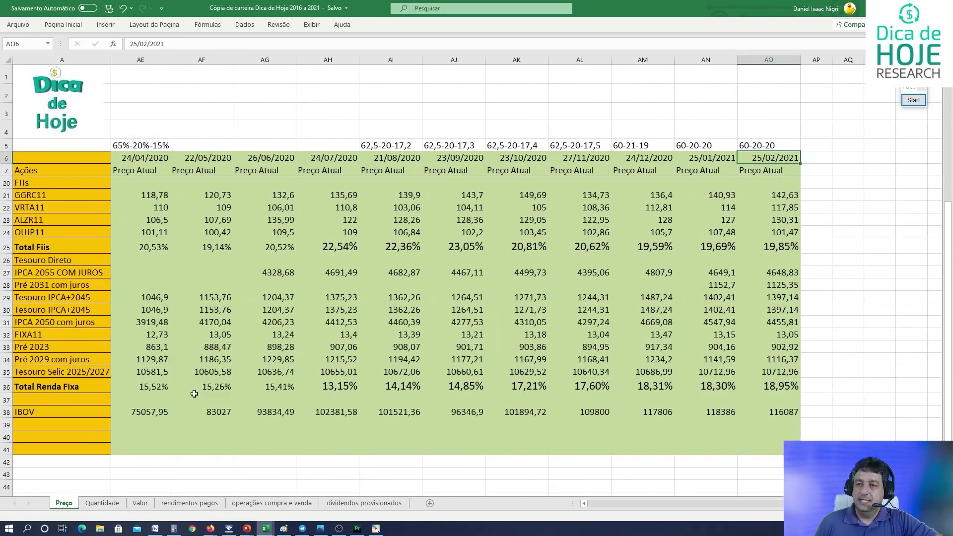
# Step: Highlight the Total Renda Fixa percentages from 24/04/2020 to 25/02/2021, and select the 24/07/2020 percentage
pyautogui.moveTo(159, 382); pyautogui.dragTo(795, 387)
pyautogui.click(307, 404)
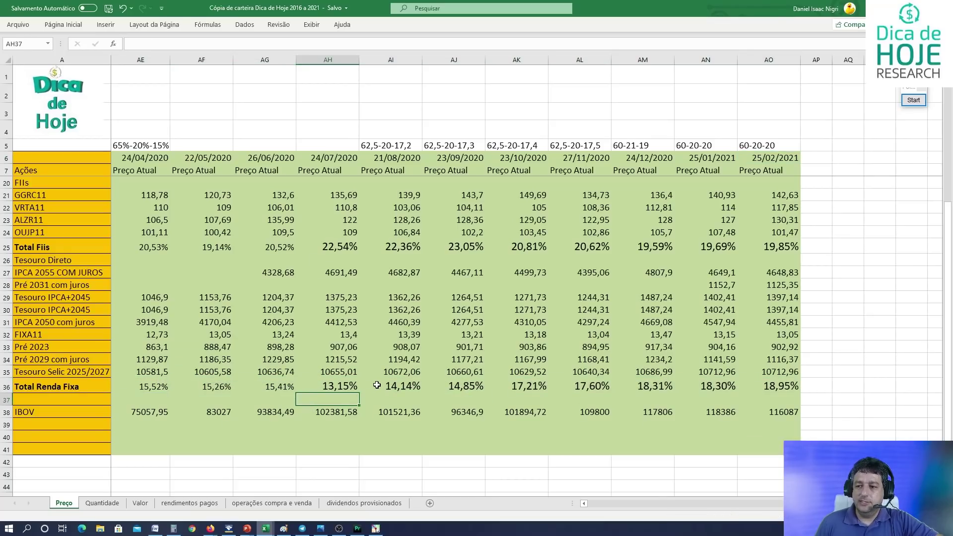
pyautogui.click(342, 388)
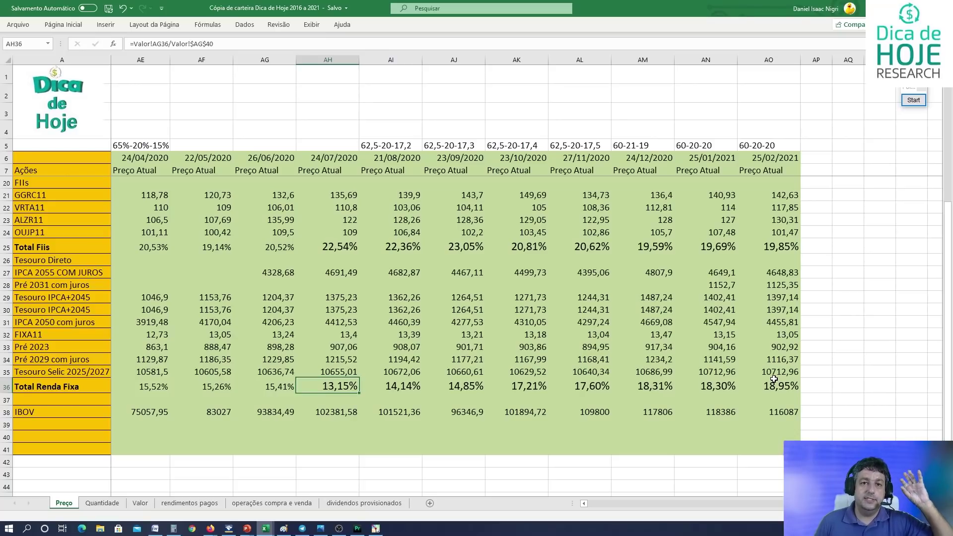
# Step: Highlight the Total ações percentages from 22/05/2020 onward in row 19 of the Preço sheet
pyautogui.scroll(4, 719, 347)
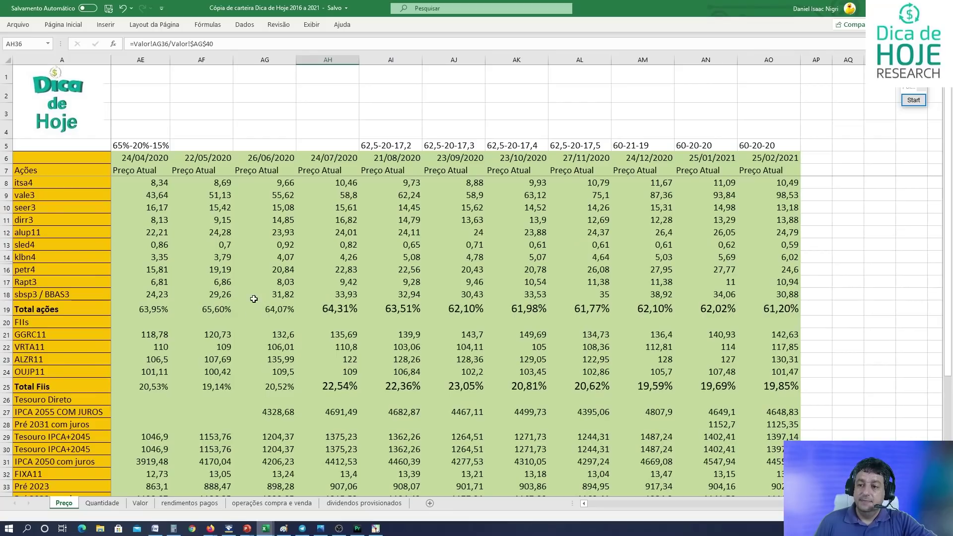
pyautogui.moveTo(207, 310); pyautogui.dragTo(809, 307)
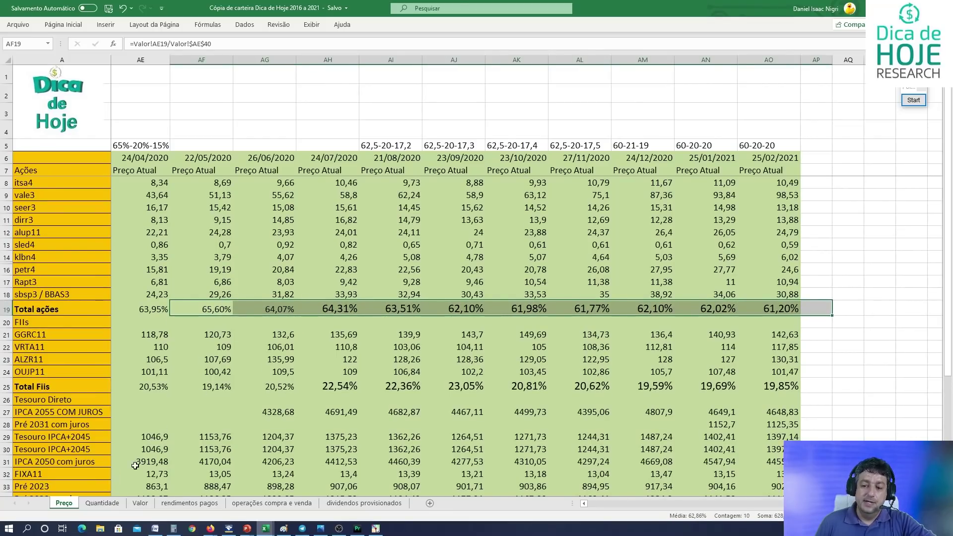
# Step: On the Valor sheet, highlight the Total ações amounts for dez/19 and jan/20
pyautogui.click(139, 503)
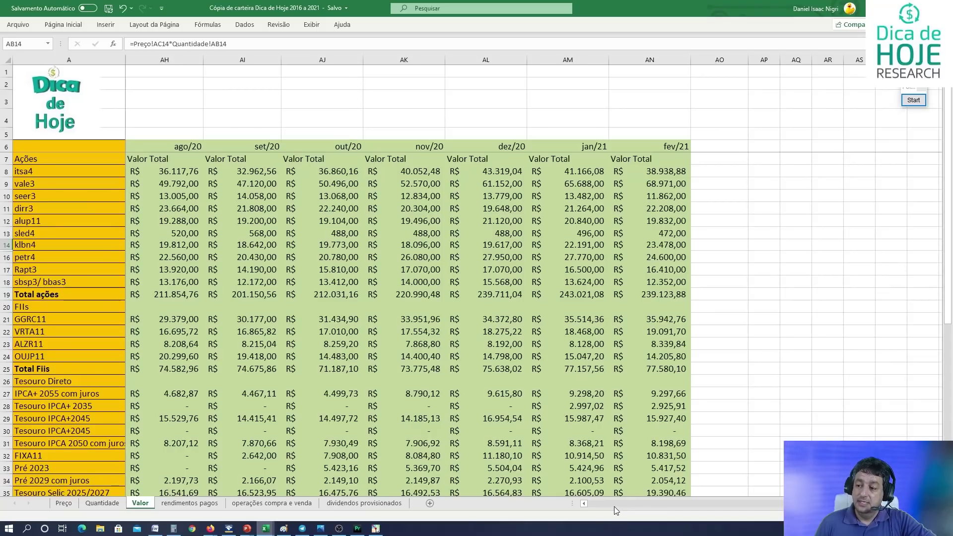
pyautogui.moveTo(586, 502); pyautogui.dragTo(586, 502)
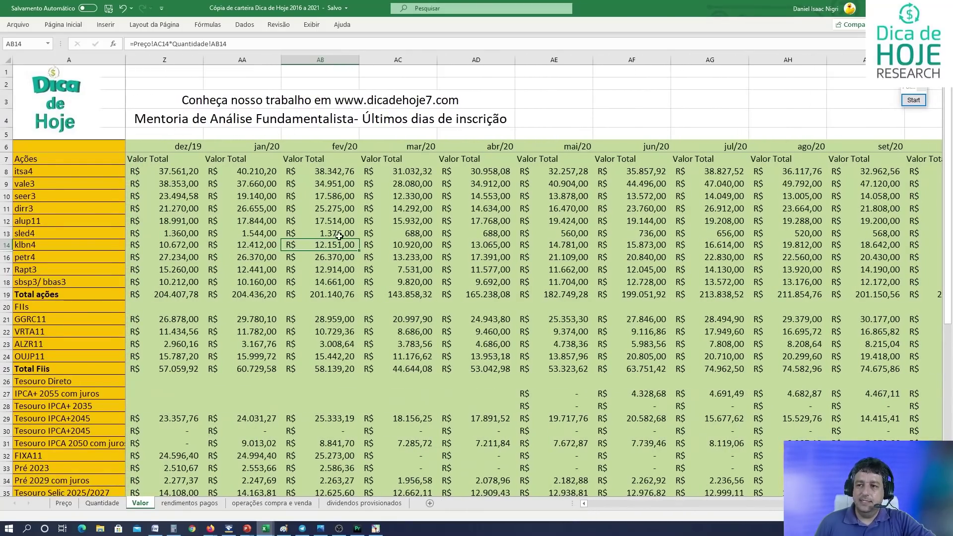
pyautogui.click(245, 293)
pyautogui.click(158, 298)
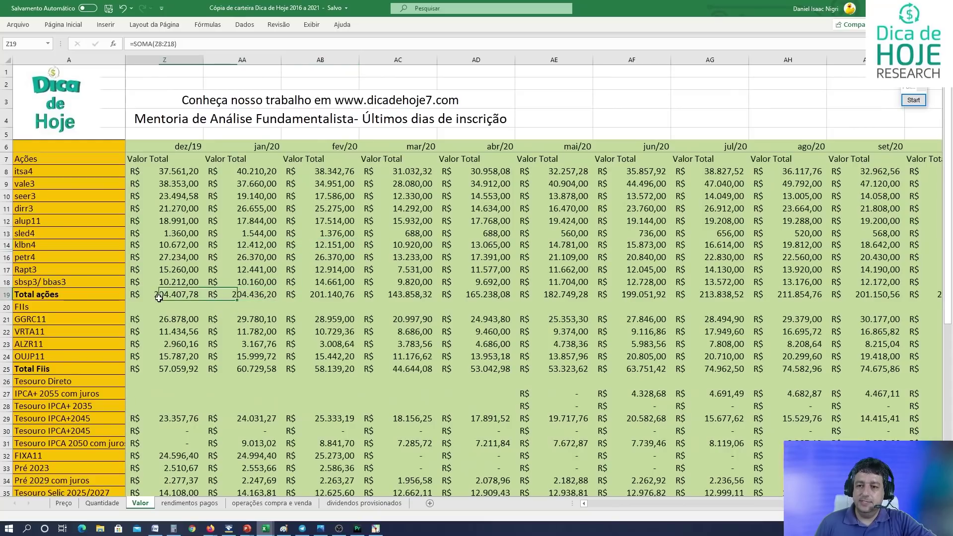
pyautogui.moveTo(159, 298); pyautogui.dragTo(241, 296)
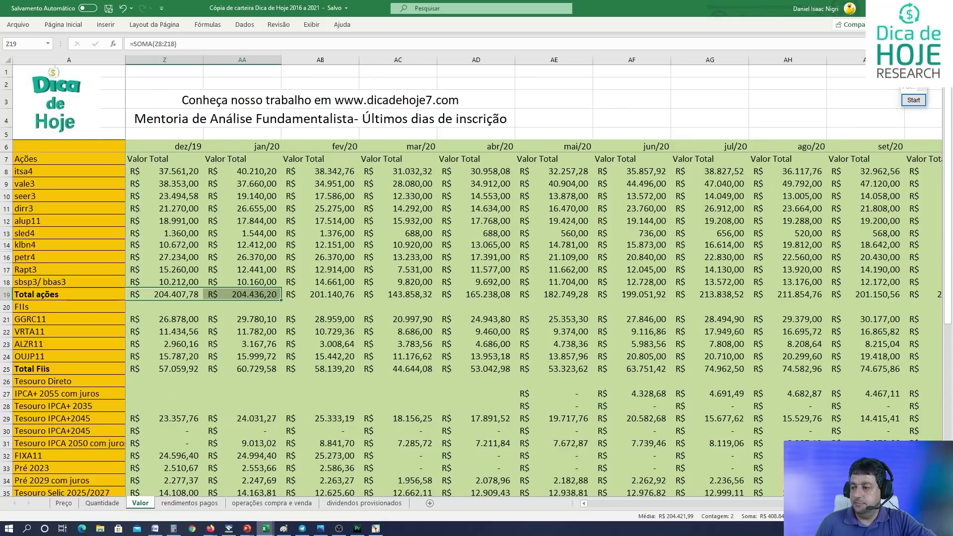
# Step: Compare the Total ações amount for fev/21 with the mar/20 and abr/20 amounts
pyautogui.hscroll(5, 490, 297)
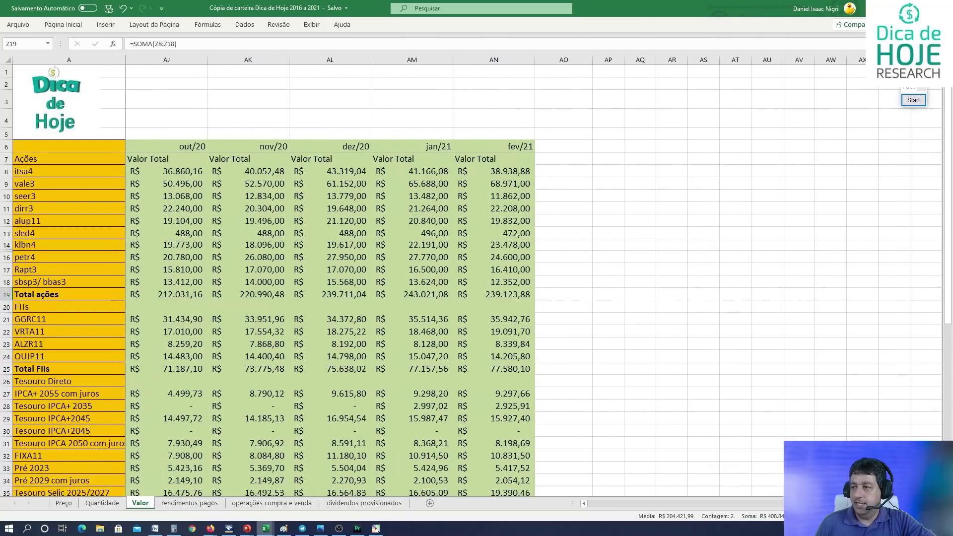
pyautogui.click(490, 296)
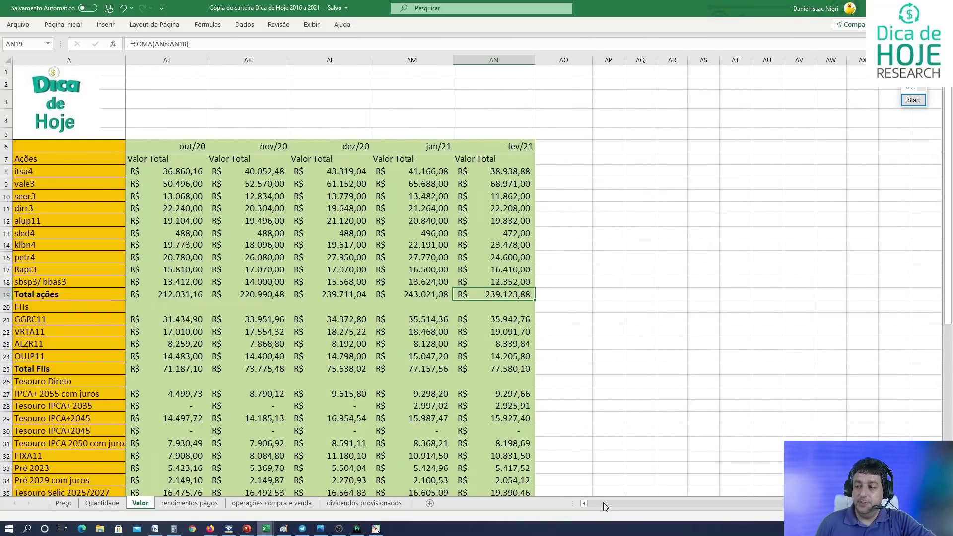
pyautogui.hscroll(-5, 604, 503)
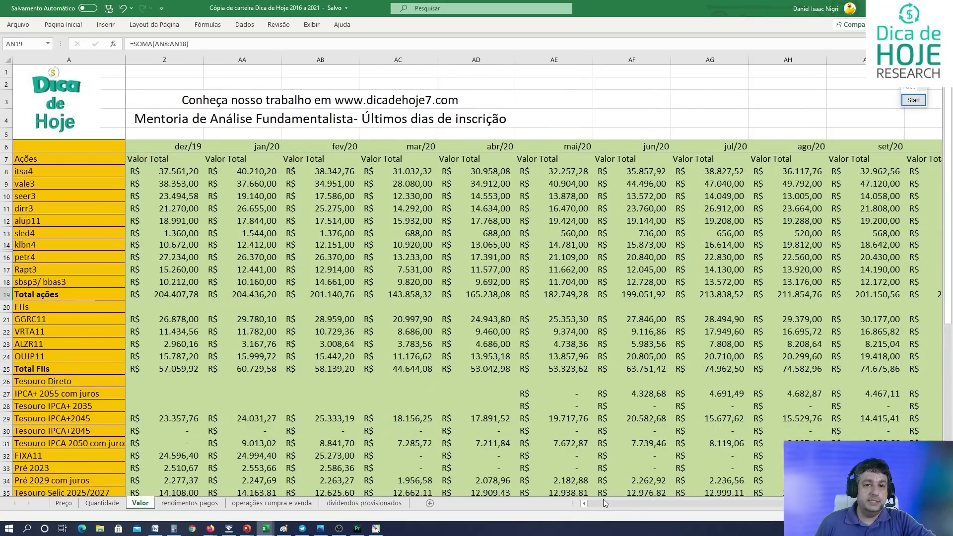
pyautogui.click(390, 294)
pyautogui.click(506, 293)
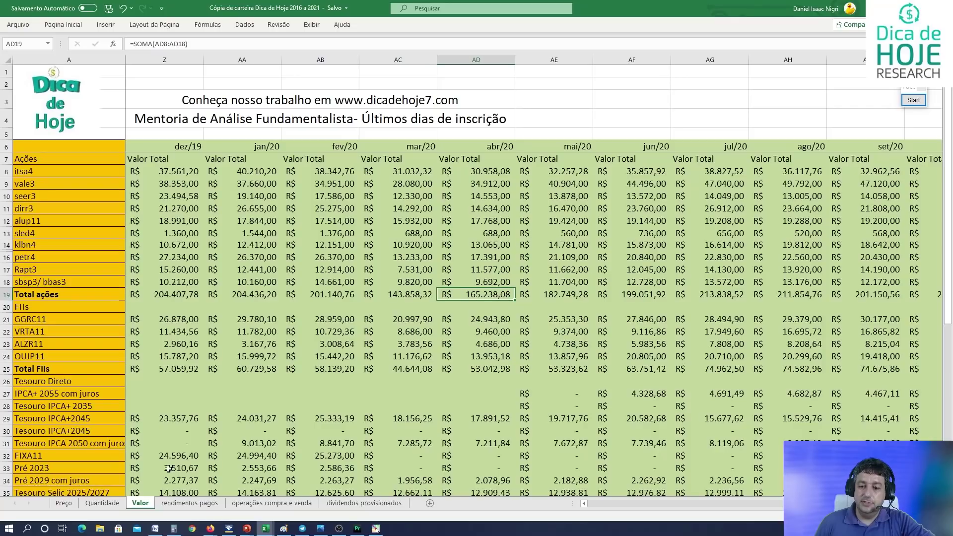
# Step: On the Quantidade sheet, examine how the portfolio positions changed between fev/20 and fev/21
pyautogui.click(108, 504)
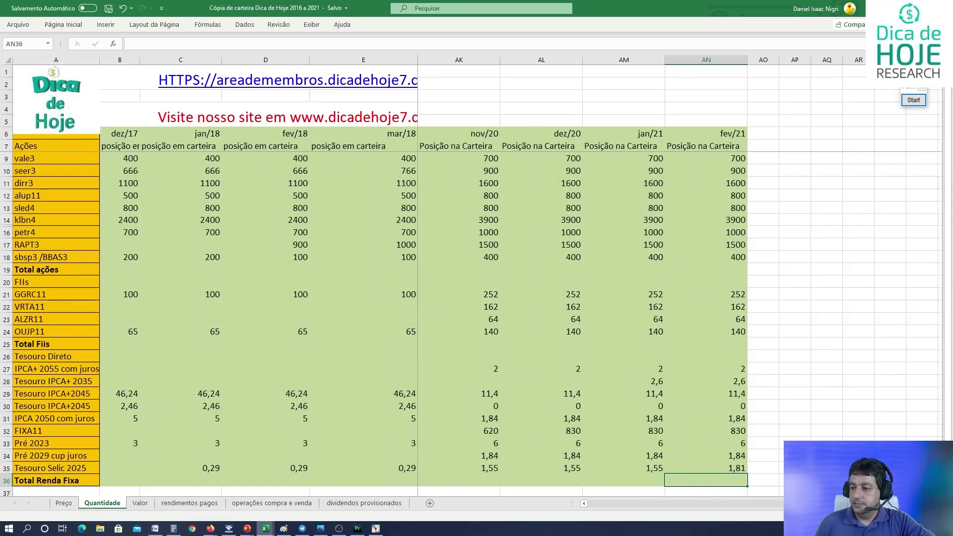
pyautogui.hscroll(-3, 680, 276)
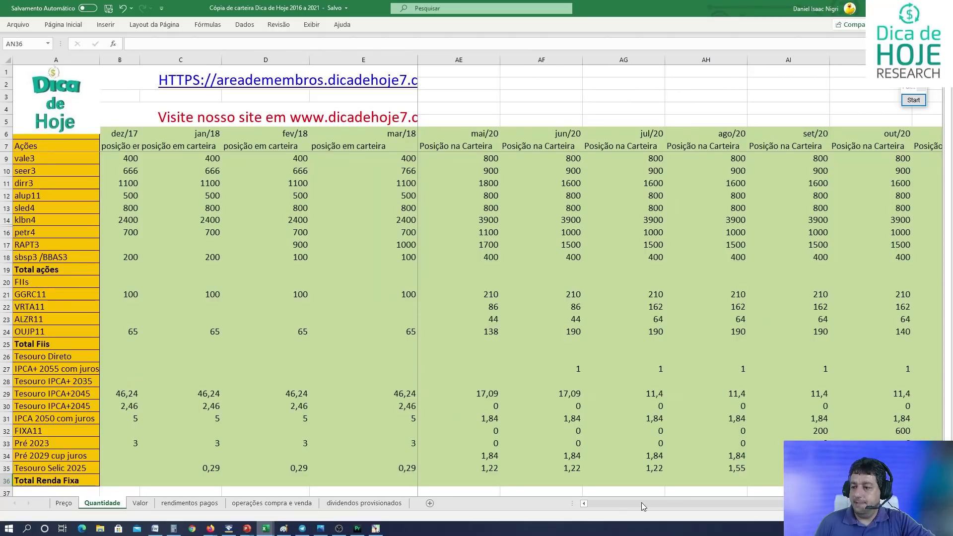
pyautogui.click(586, 504)
pyautogui.click(585, 504)
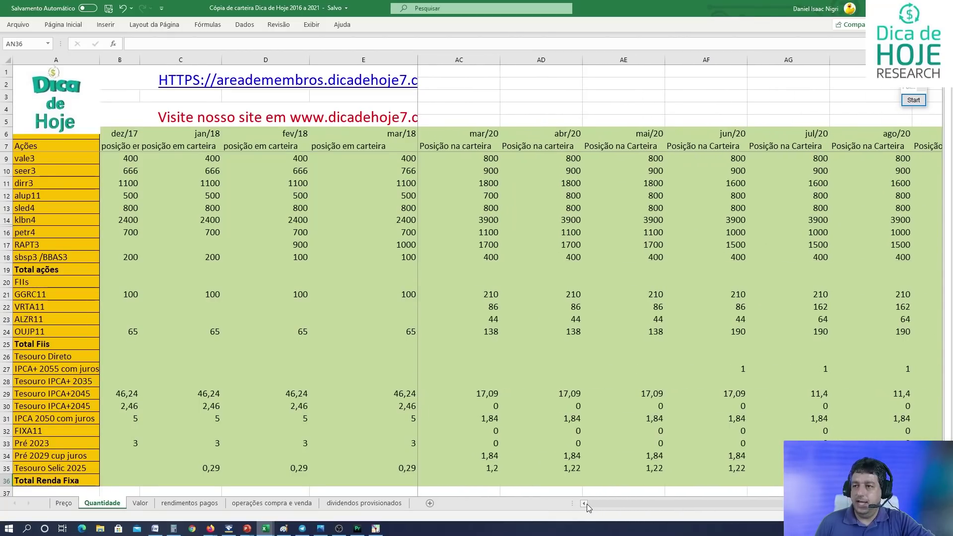
pyautogui.click(586, 503)
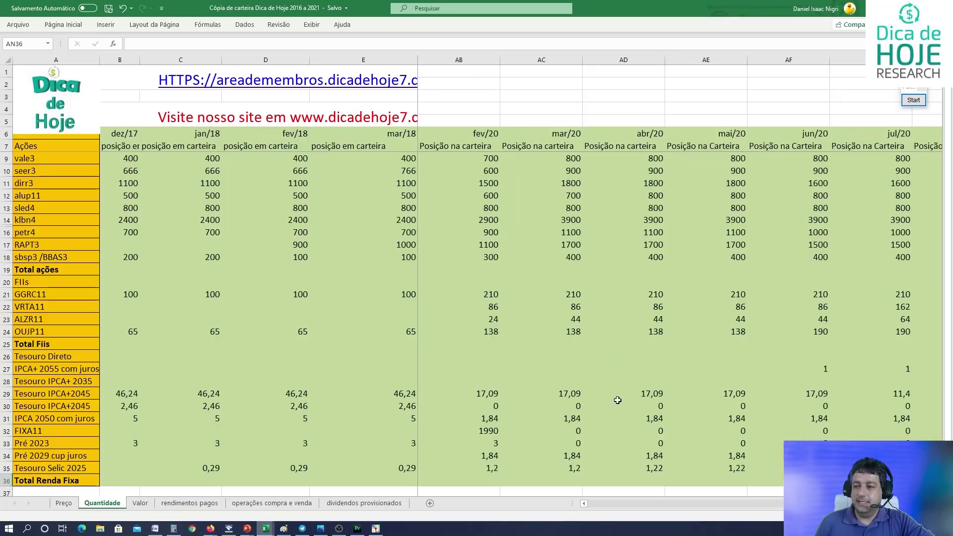
pyautogui.hscroll(3, 680, 275)
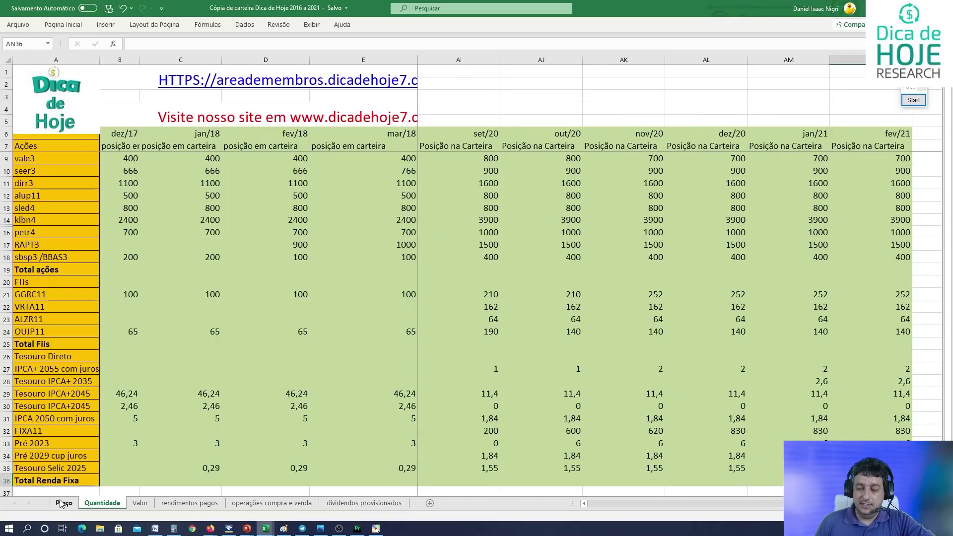
# Step: Return to the Valor sheet and trace the Total Renda Fixa amounts month by month from dez/19 to abr/20
pyautogui.click(141, 503)
pyautogui.scroll(-2, 697, 355)
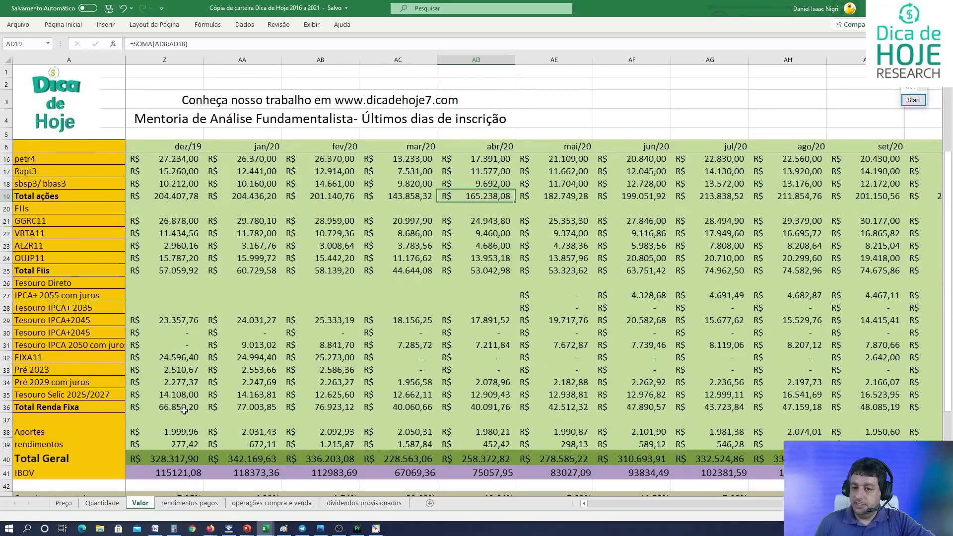
pyautogui.click(183, 410)
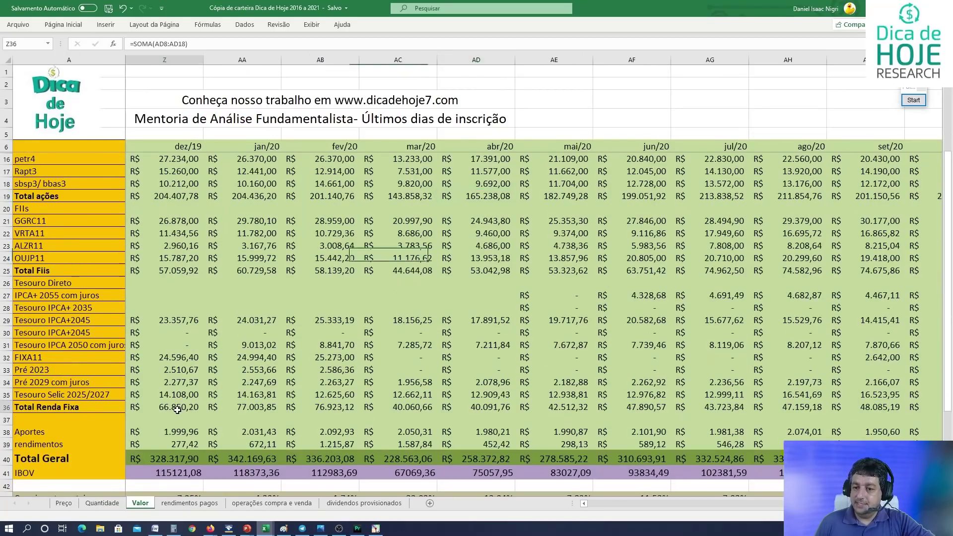
pyautogui.click(227, 405)
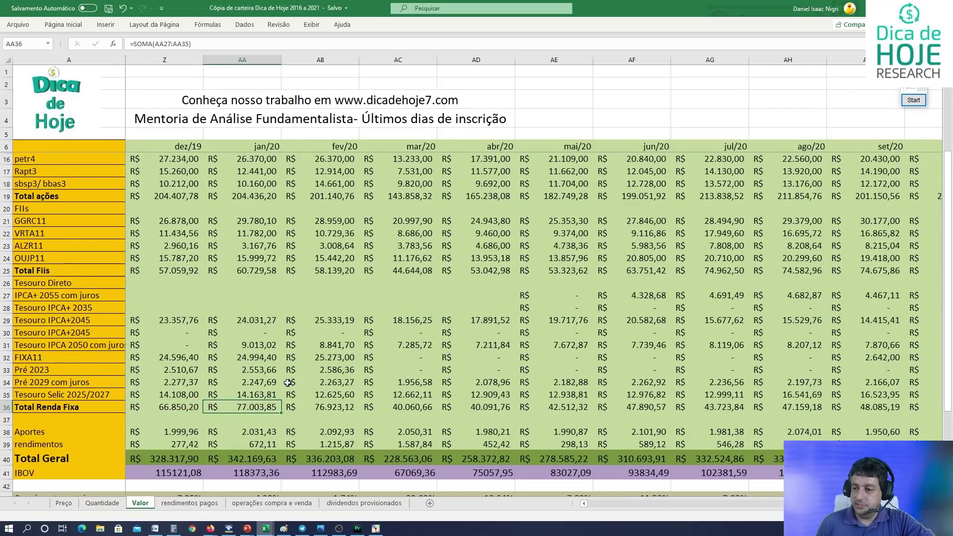
pyautogui.press('Right')
pyautogui.press('Right')
pyautogui.press('Right')
pyautogui.press('Left')
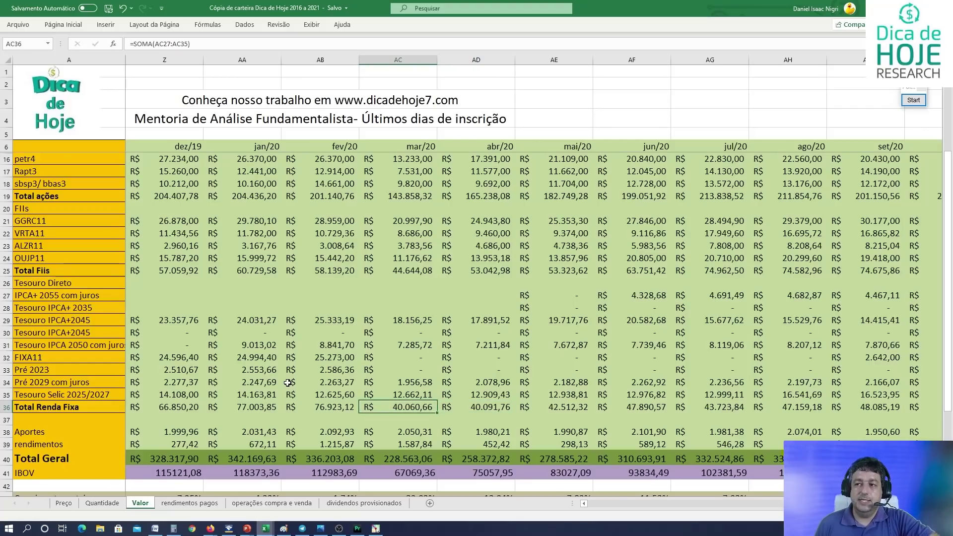
pyautogui.press('Right')
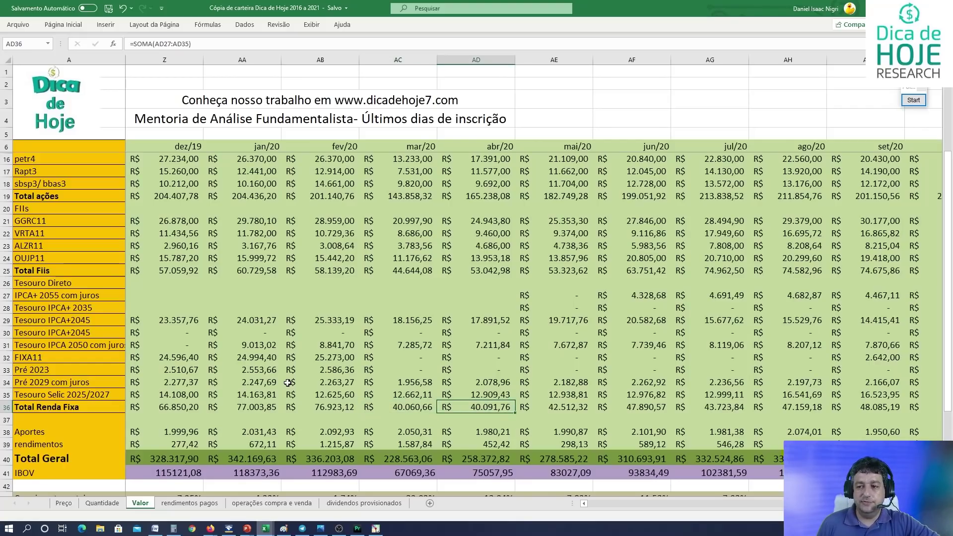
# Step: Follow the Total Renda Fixa amounts forward from mai/20 to ago/20, ending back on the mai/20 amount
pyautogui.press('Right')
pyautogui.press('Right')
pyautogui.press('Right')
pyautogui.press('Right')
pyautogui.press('Right')
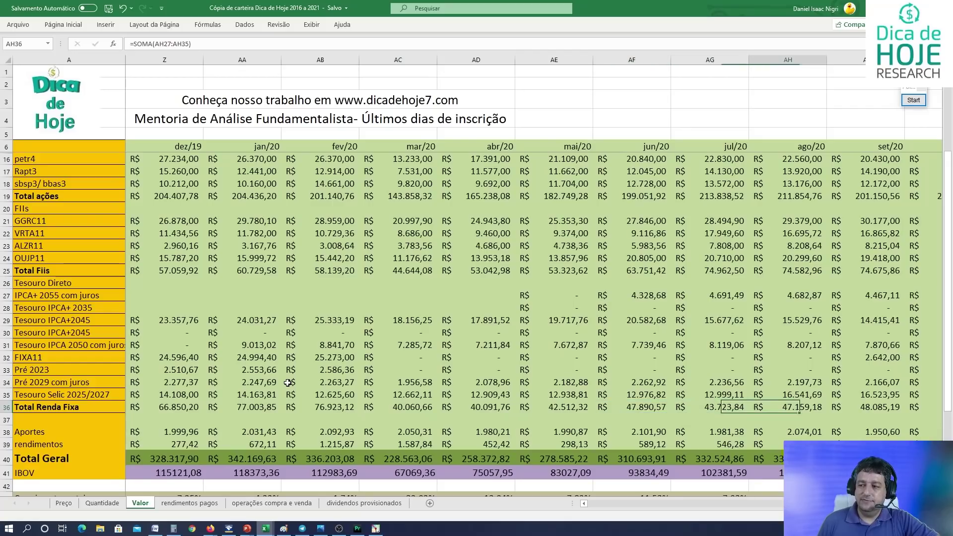
pyautogui.press('Left')
pyautogui.press('Left')
pyautogui.press('Left')
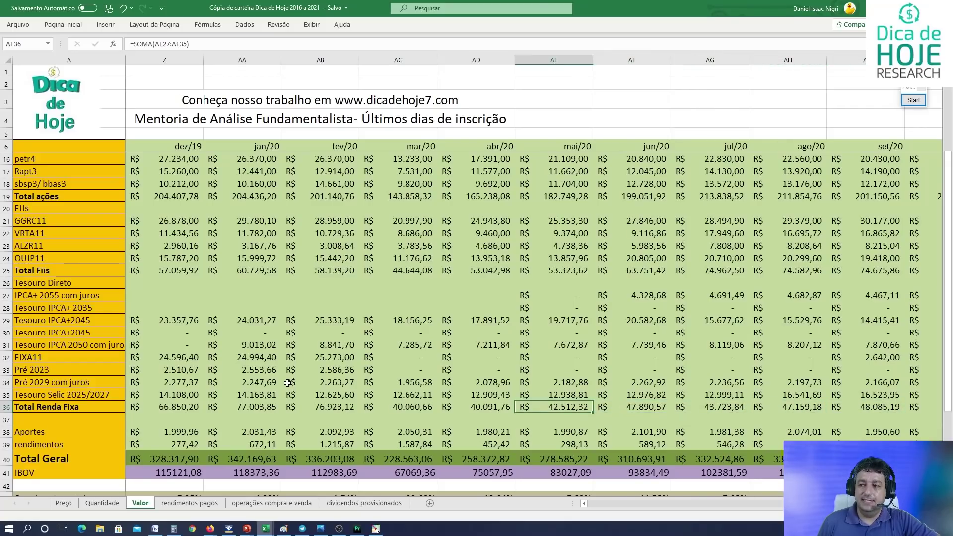
# Step: Select the fev/21 Total Renda Fixa amount in AN36 of the Valor sheet
pyautogui.hotkey('ctrl', 'Right')
pyautogui.press('Right')
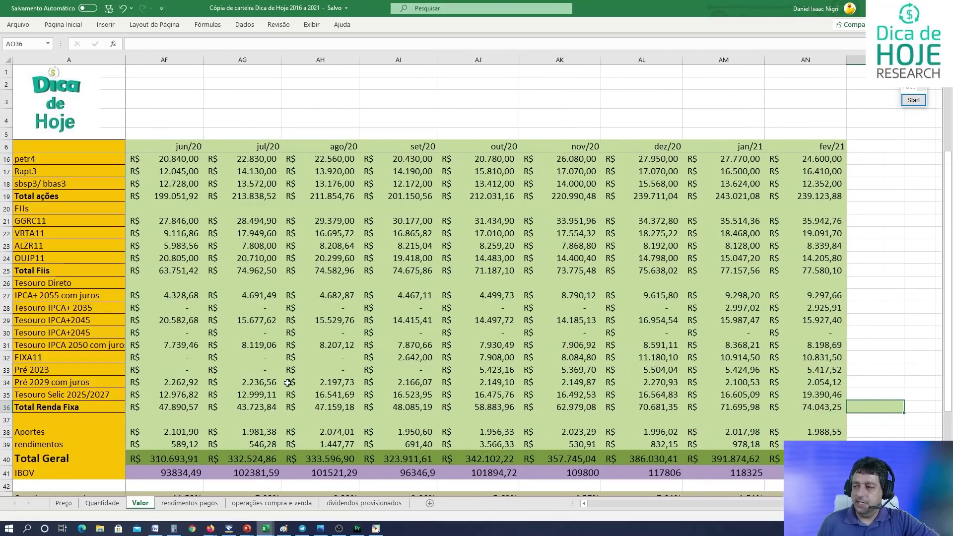
pyautogui.press('Left')
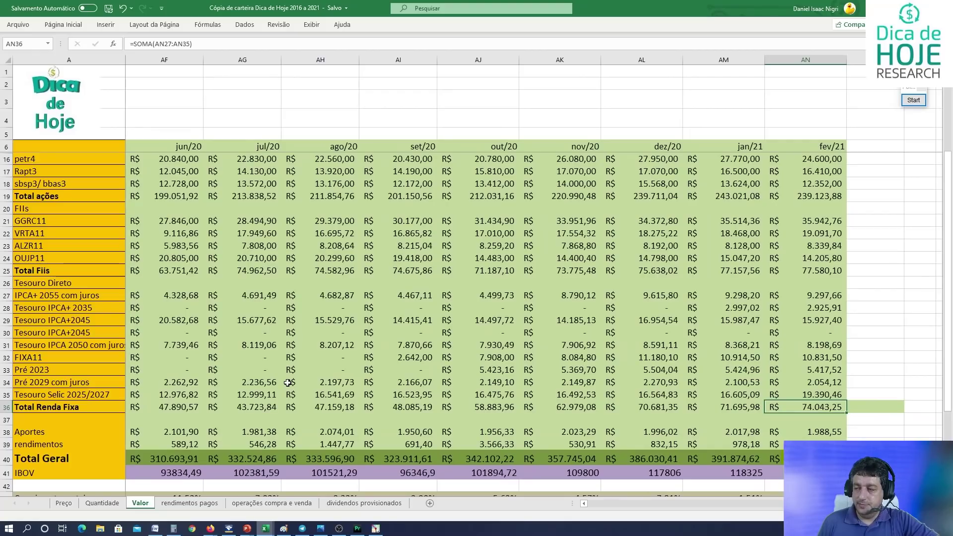
# Step: Examine the fev/21 fixed-income amounts on the Valor sheet from IPCA+ 2035 down to Total Renda Fixa, ending on Tesouro Selic 2025/2027
pyautogui.press('Up')
pyautogui.press('Up')
pyautogui.press('Up')
pyautogui.press('Up')
pyautogui.press('Up')
pyautogui.press('Up')
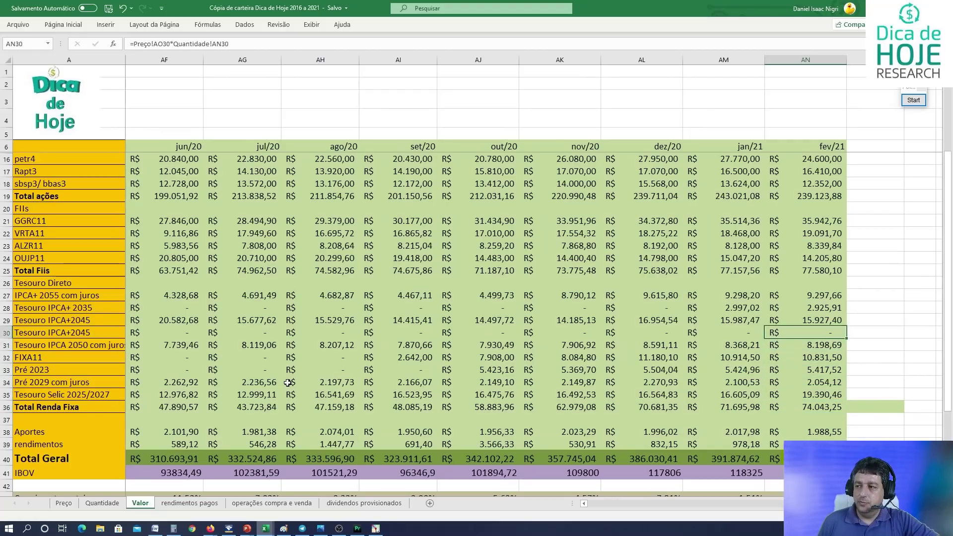
pyautogui.press('Up')
pyautogui.press('Up')
pyautogui.press('Down')
pyautogui.press('Down')
pyautogui.press('Down')
pyautogui.hotkey('ctrl', 'Down')
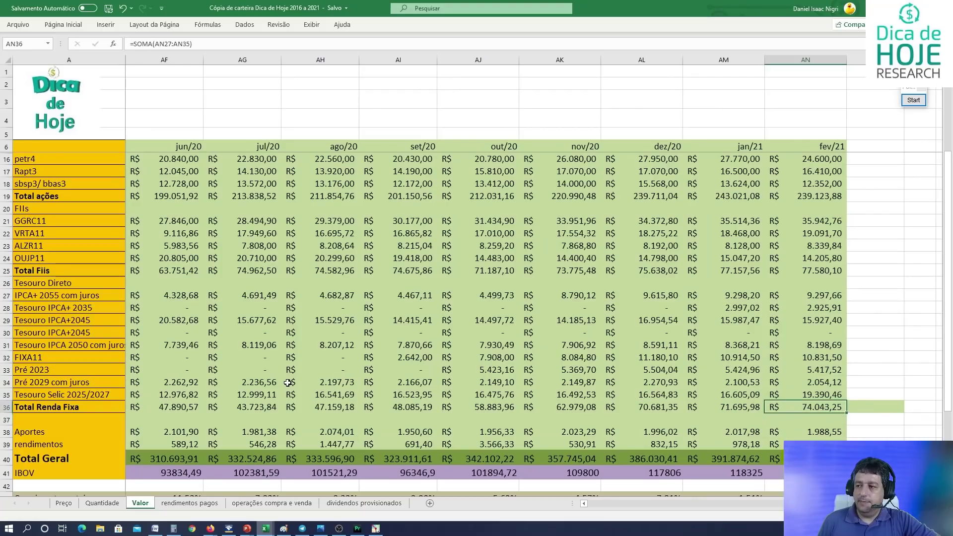
pyautogui.press('Up')
pyautogui.press('Left')
pyautogui.press('Right')
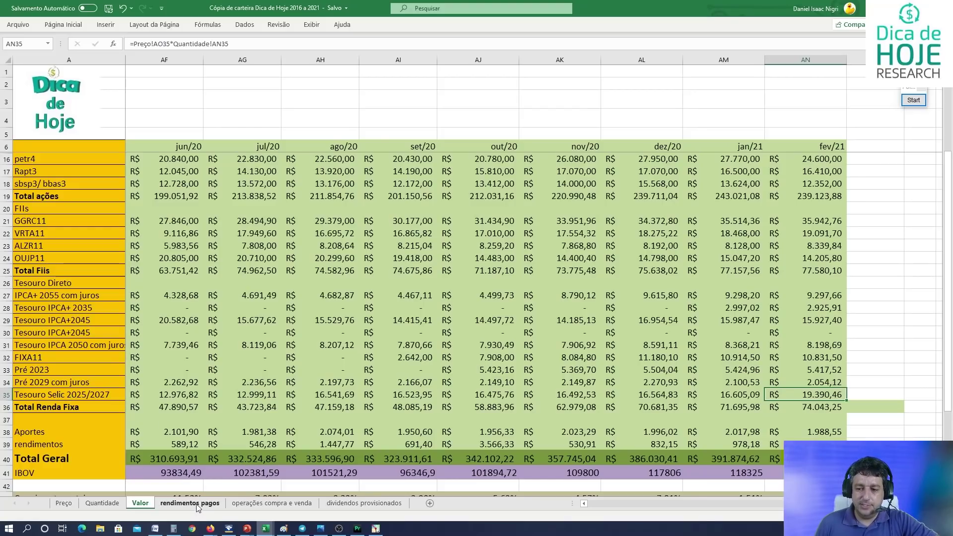
# Step: Check the fev/21 quantities of Pré 2023 and FIXA11 on the Quantidade sheet
pyautogui.click(94, 505)
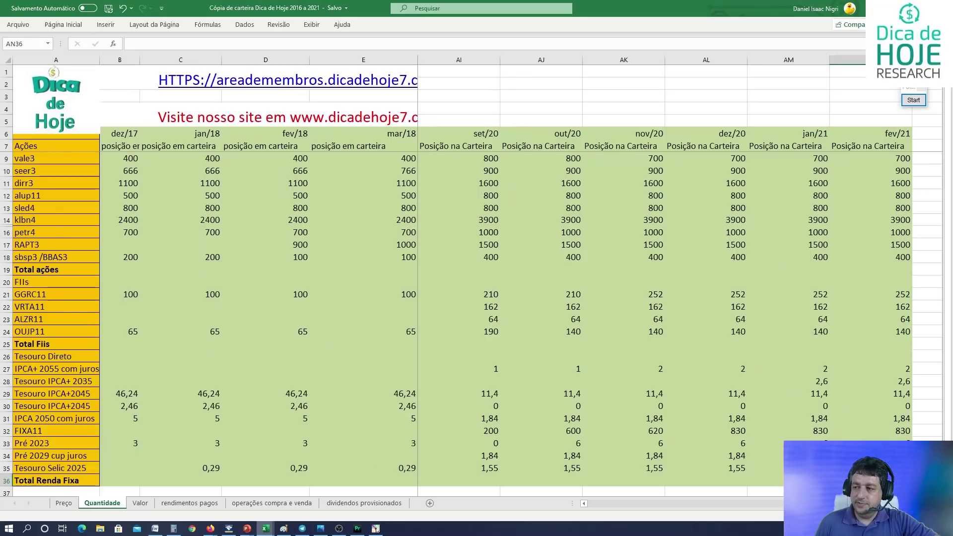
pyautogui.click(765, 468)
pyautogui.press('Right')
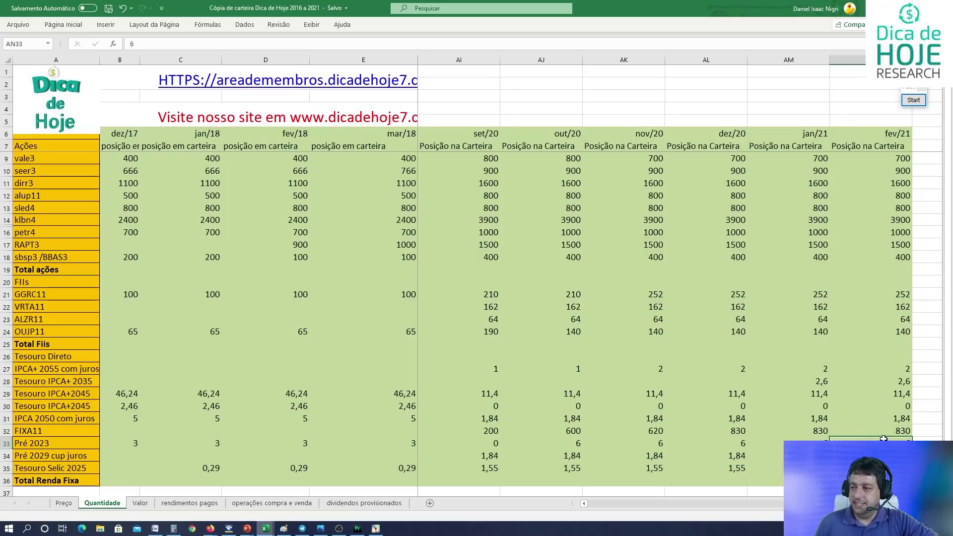
pyautogui.click(904, 430)
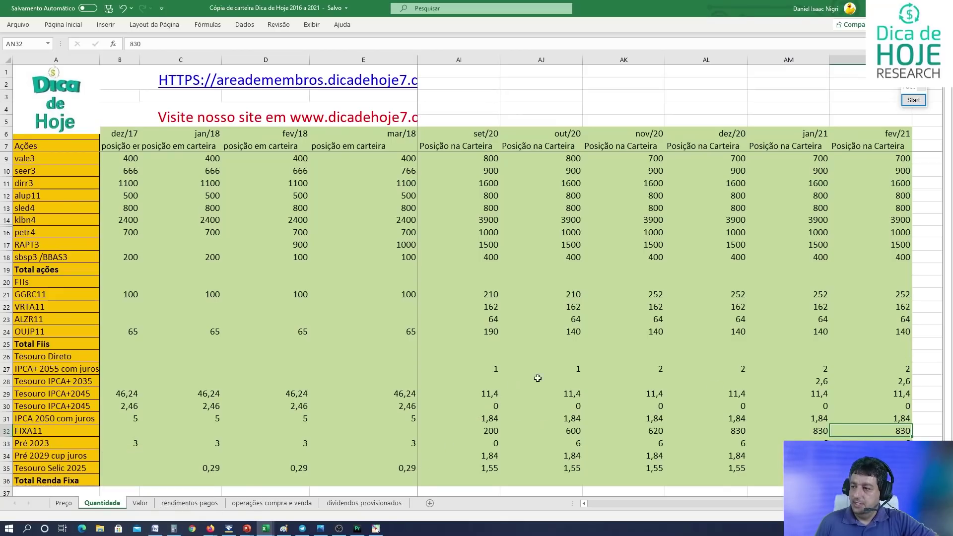
# Step: Relabel the Tesouro IPCA+ 2035 row in A28 of the Quantidade sheet as "pré 2031 com juros"
pyautogui.click(64, 381)
pyautogui.write('pré 203')
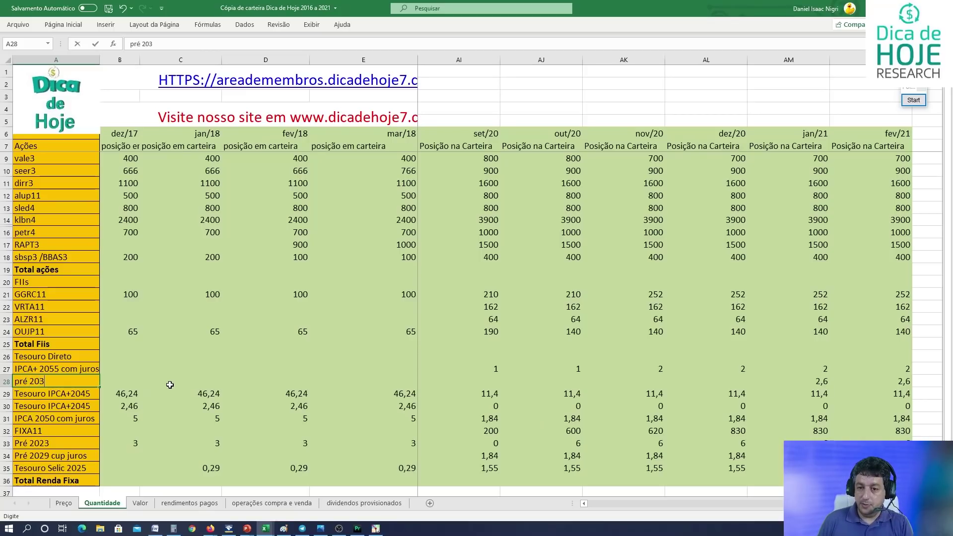
pyautogui.write('1 com juros')
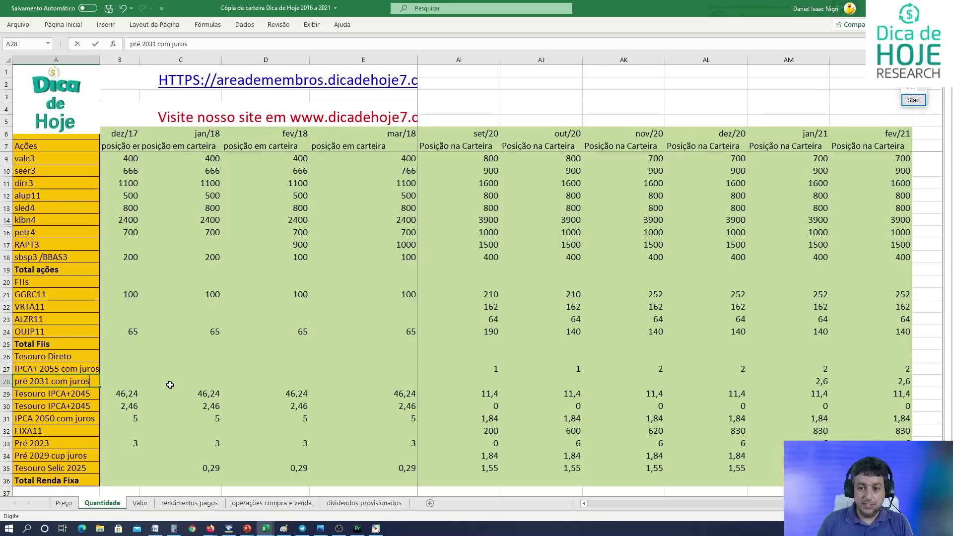
pyautogui.press('Return')
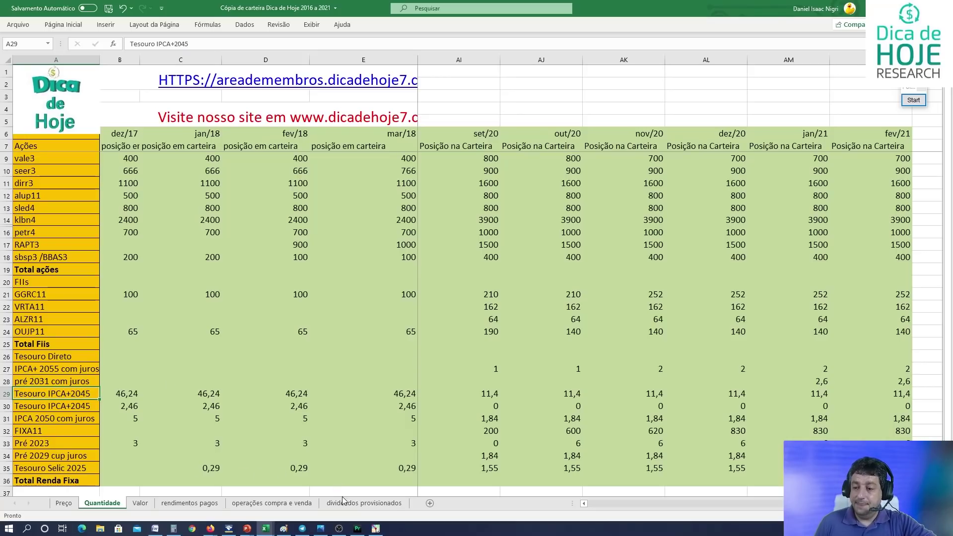
# Step: On the operações compra e venda sheet, review the latest operations from Tesouro Selic 2027 back to Tesouro Pre 2023
pyautogui.click(286, 502)
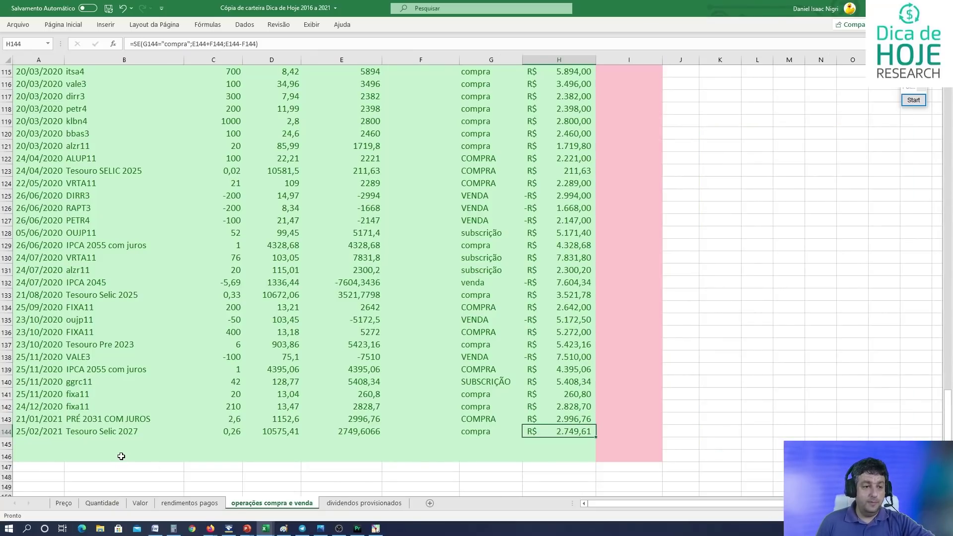
pyautogui.click(130, 432)
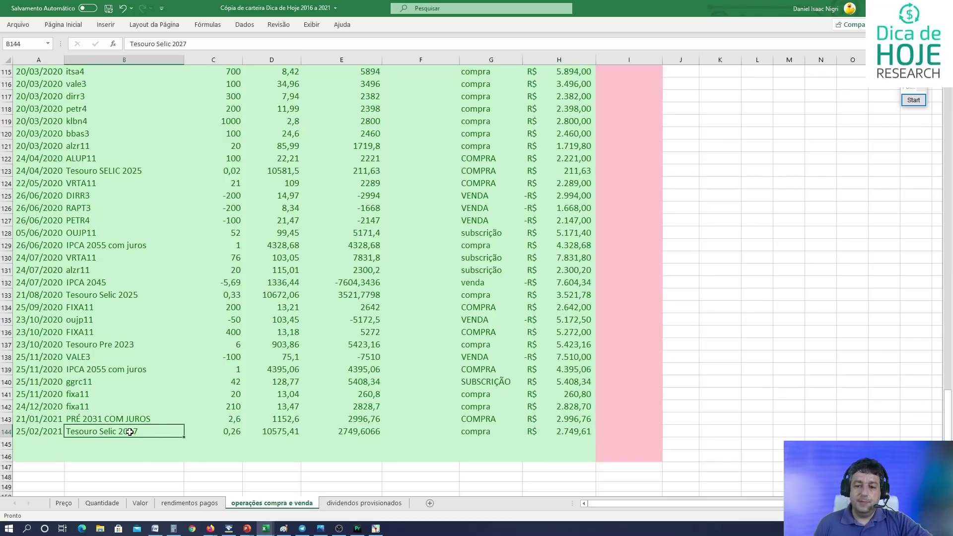
pyautogui.click(114, 422)
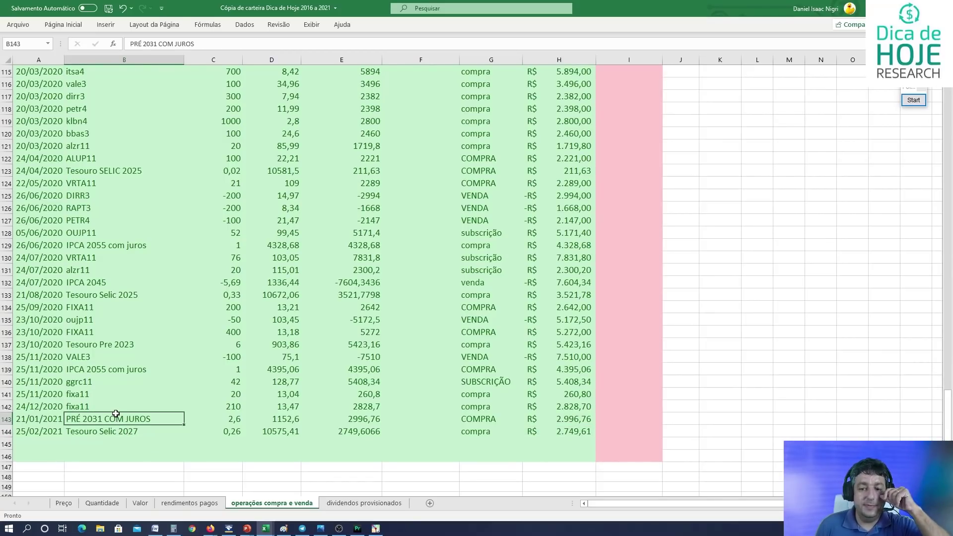
pyautogui.click(89, 407)
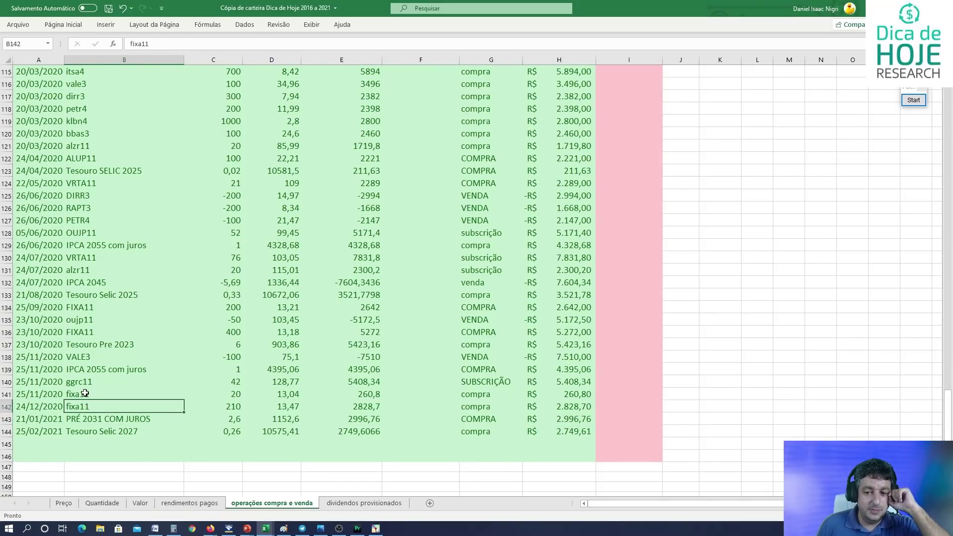
pyautogui.click(85, 394)
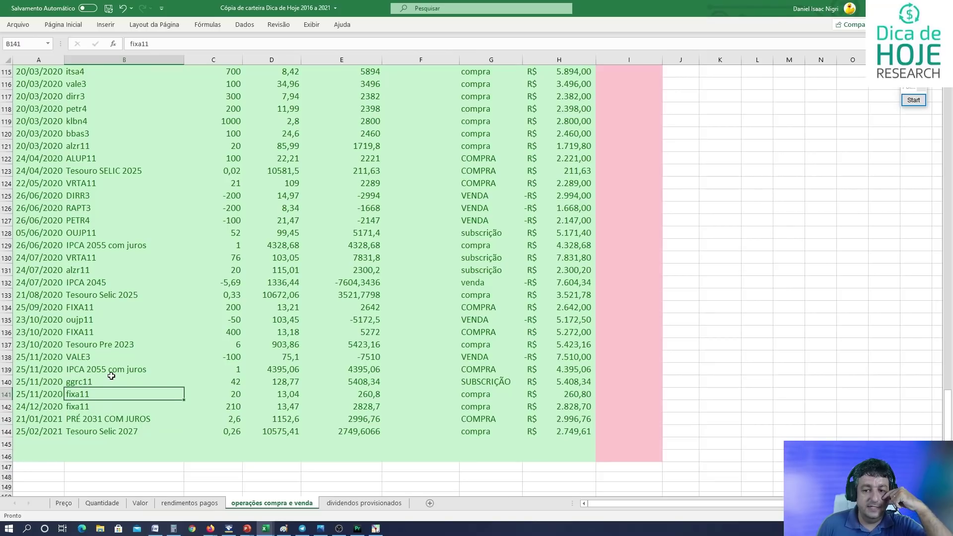
pyautogui.click(84, 383)
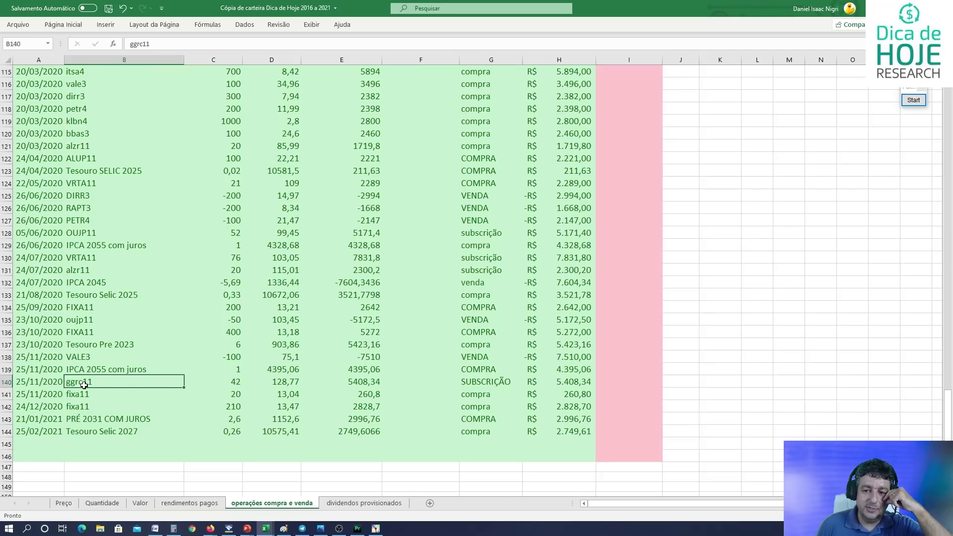
pyautogui.click(90, 366)
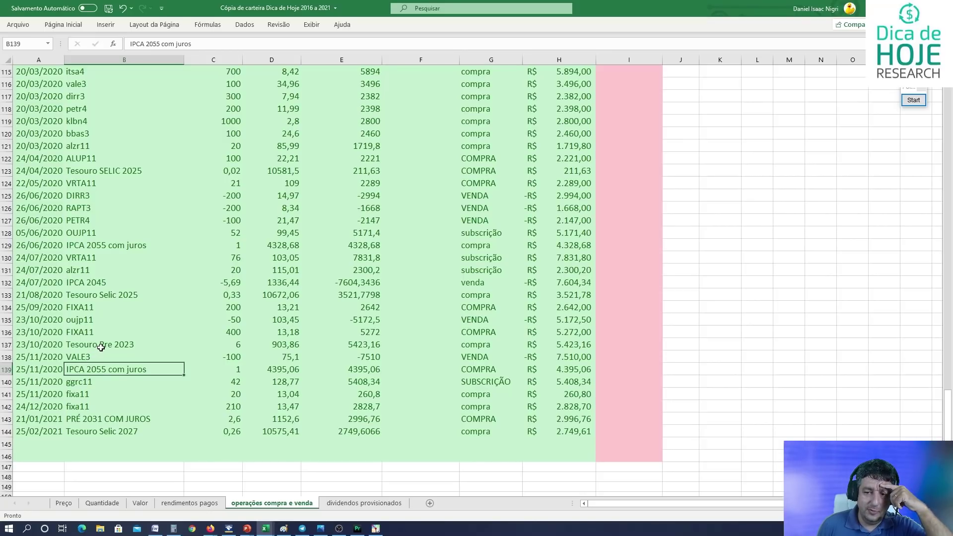
pyautogui.click(99, 346)
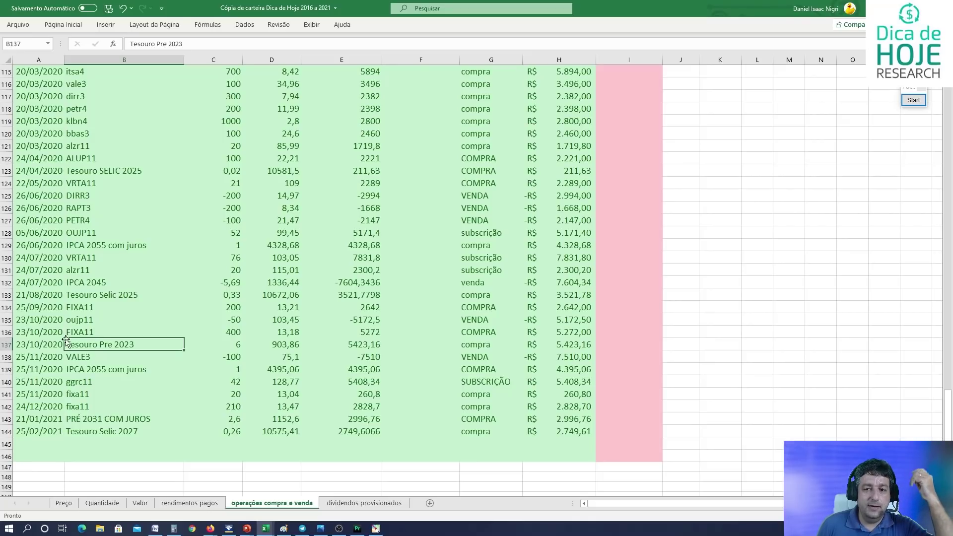
# Step: Look briefly at rendimentos pagos, then return to operações compra e venda and inspect the 25/11/2020 VALE3 sale
pyautogui.click(164, 503)
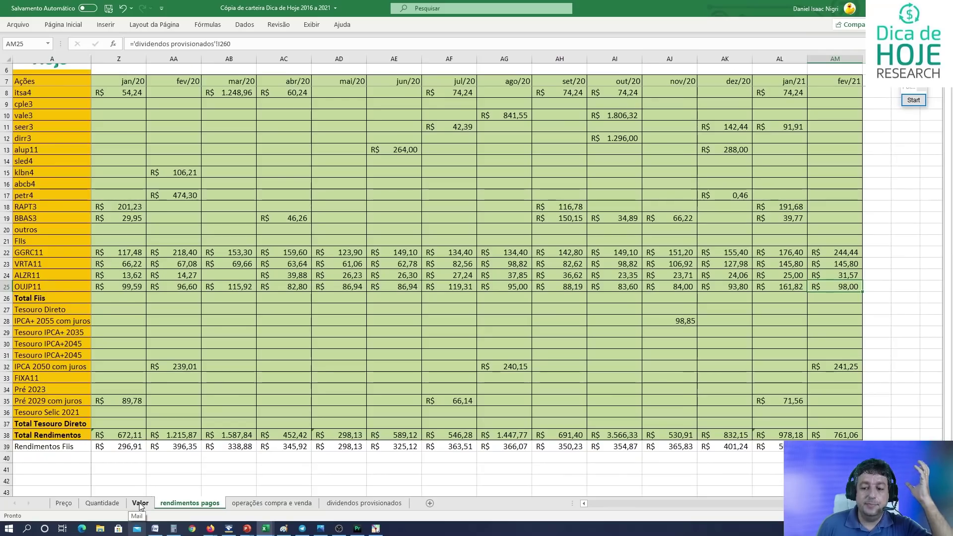
pyautogui.click(293, 504)
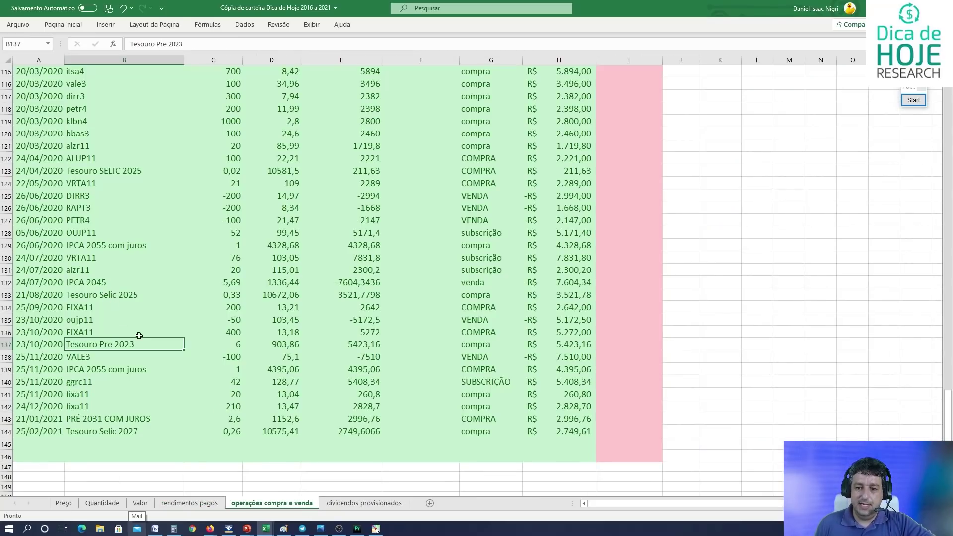
pyautogui.click(68, 358)
pyautogui.click(236, 358)
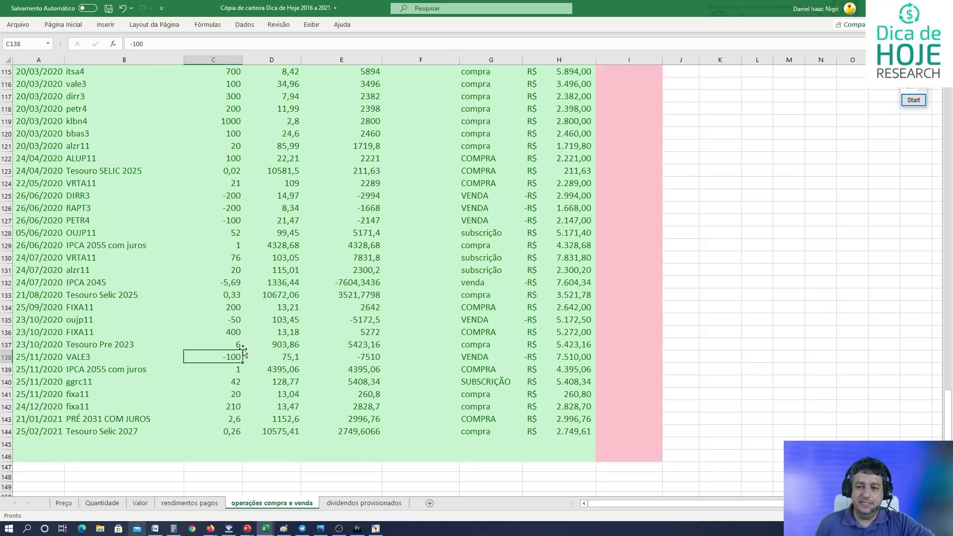
pyautogui.click(86, 358)
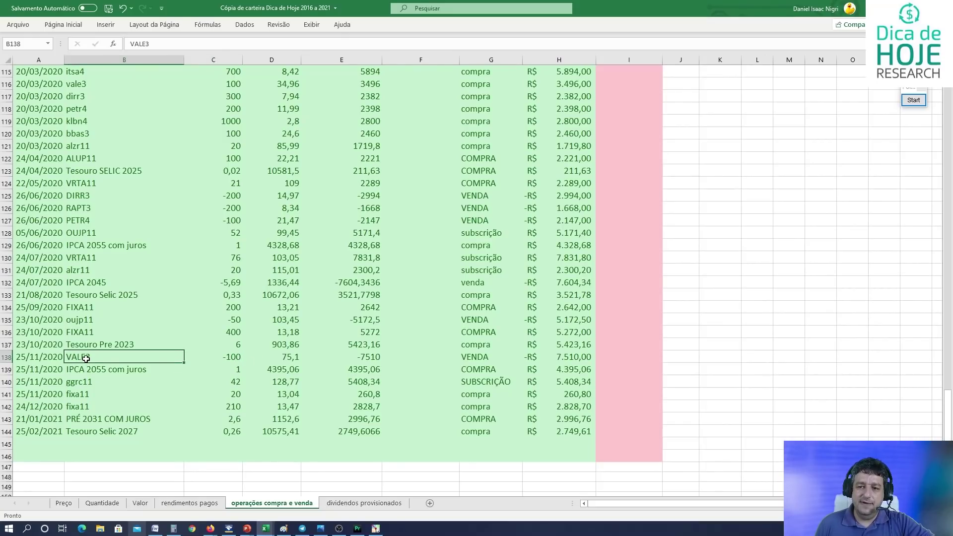
# Step: Highlight the 26/06/2020 DIRR3 and RAPT3 sales and the purchases from seer3 to ALUP11 made in March and April 2020
pyautogui.scroll(1, 92, 354)
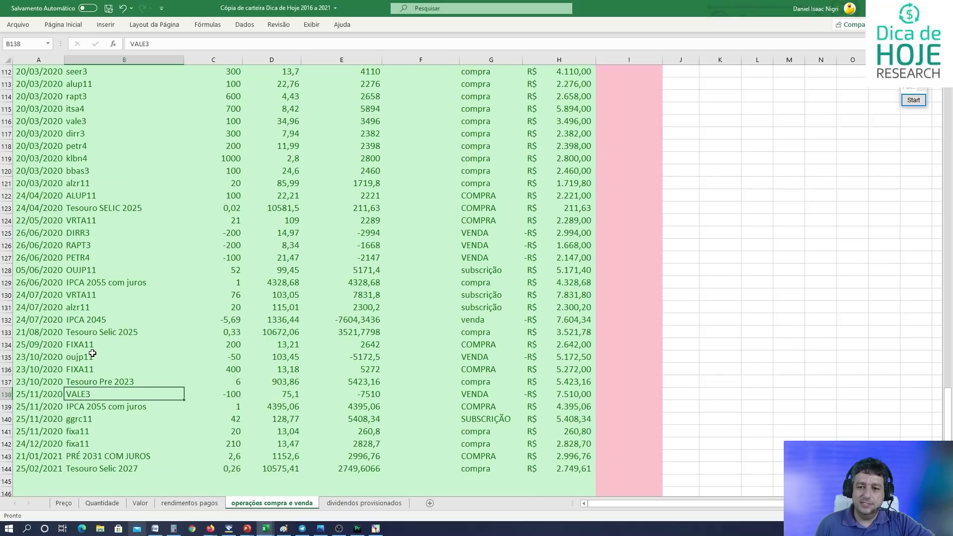
pyautogui.scroll(3, 92, 354)
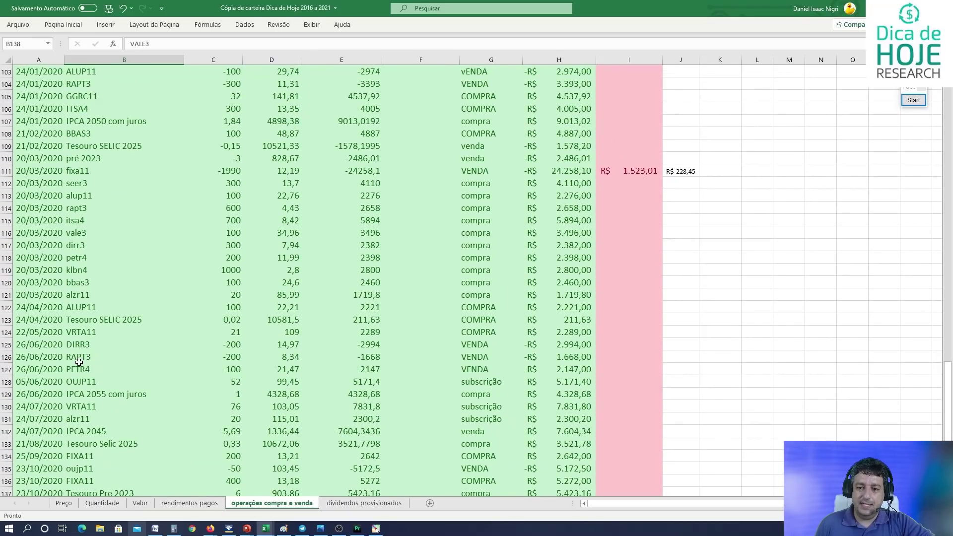
pyautogui.moveTo(82, 361); pyautogui.dragTo(84, 350)
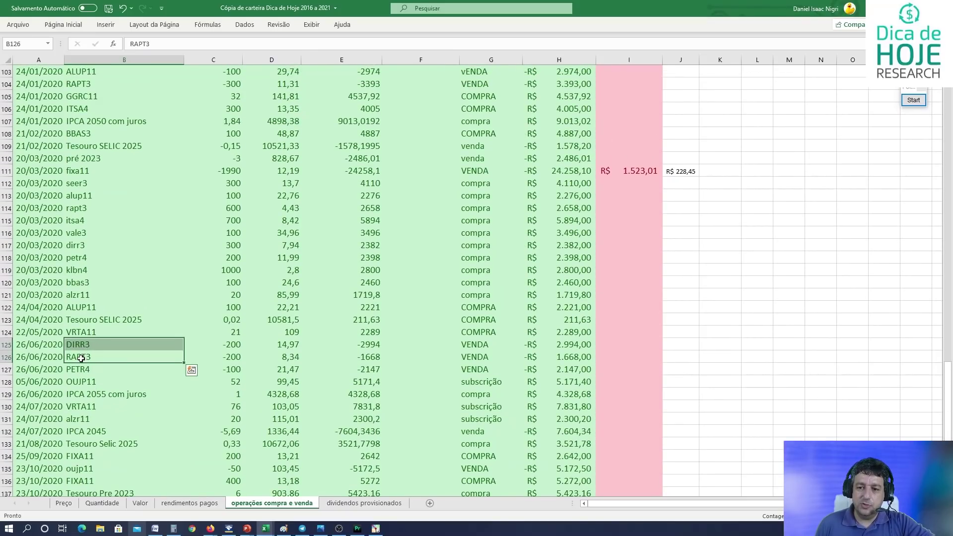
pyautogui.moveTo(91, 279); pyautogui.dragTo(87, 185)
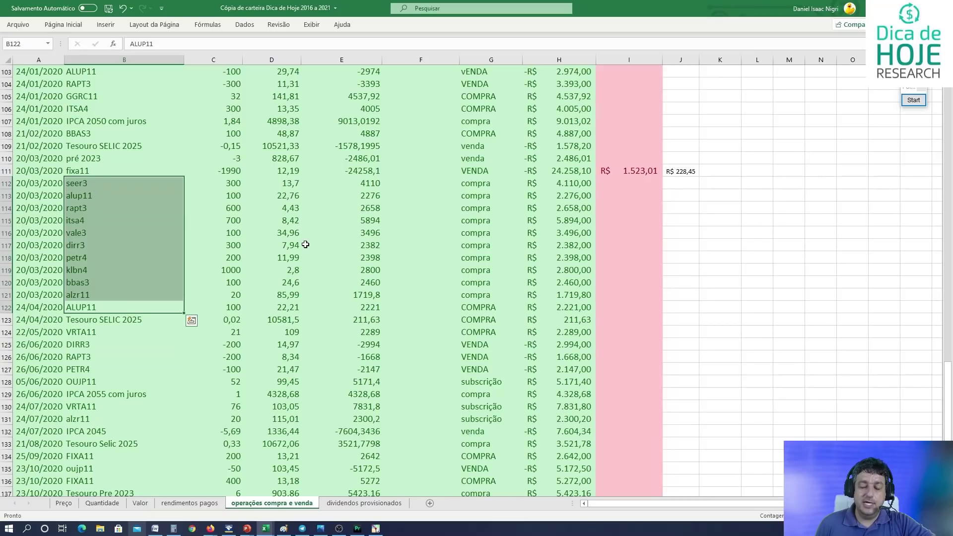
pyautogui.scroll(-6, 305, 244)
pyautogui.scroll(2, 298, 259)
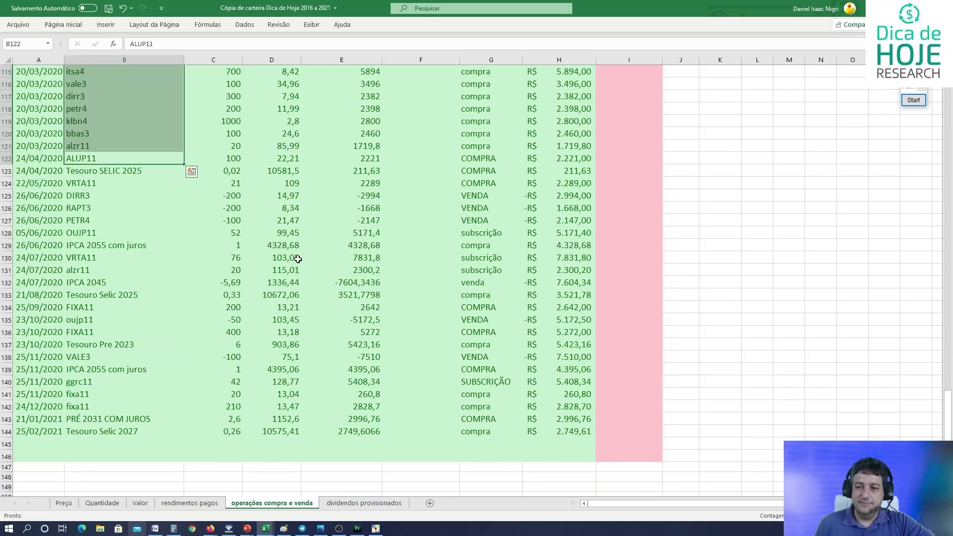
# Step: Return to the Valor sheet and select the fev/21 Aportes amount in AN38
pyautogui.click(171, 504)
pyautogui.click(140, 503)
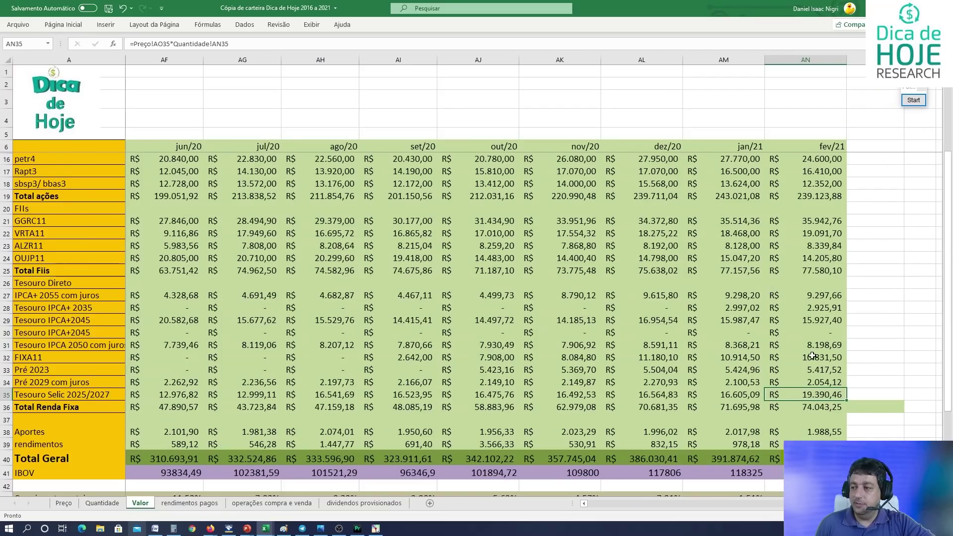
pyautogui.press('Down')
pyautogui.press('Down')
pyautogui.press('Down')
pyautogui.press('Down')
pyautogui.press('Down')
pyautogui.click(812, 431)
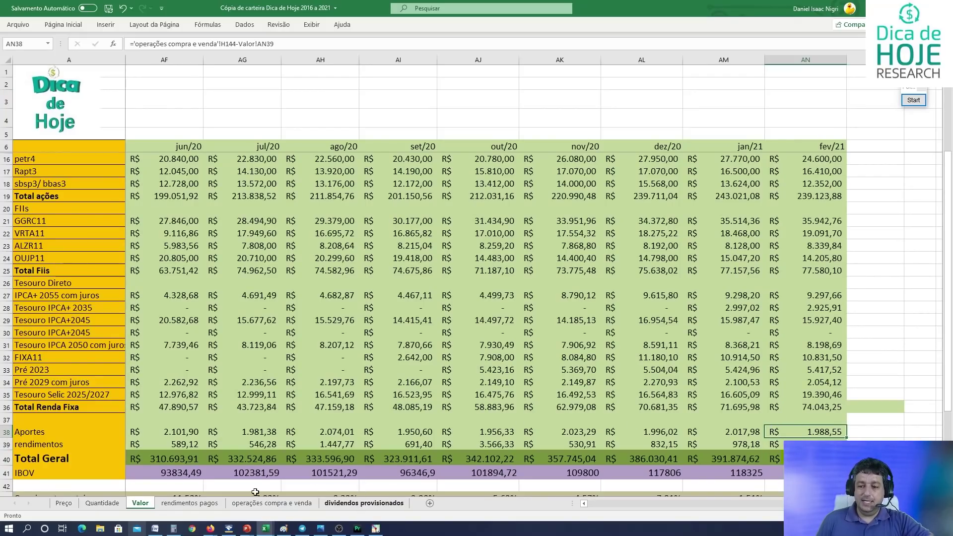
# Step: On the dividendos provisionados sheet, highlight the February 2021 dividends of ggrc11, vrta11, oujp11 and alzr11 in I258:I261
pyautogui.click(344, 502)
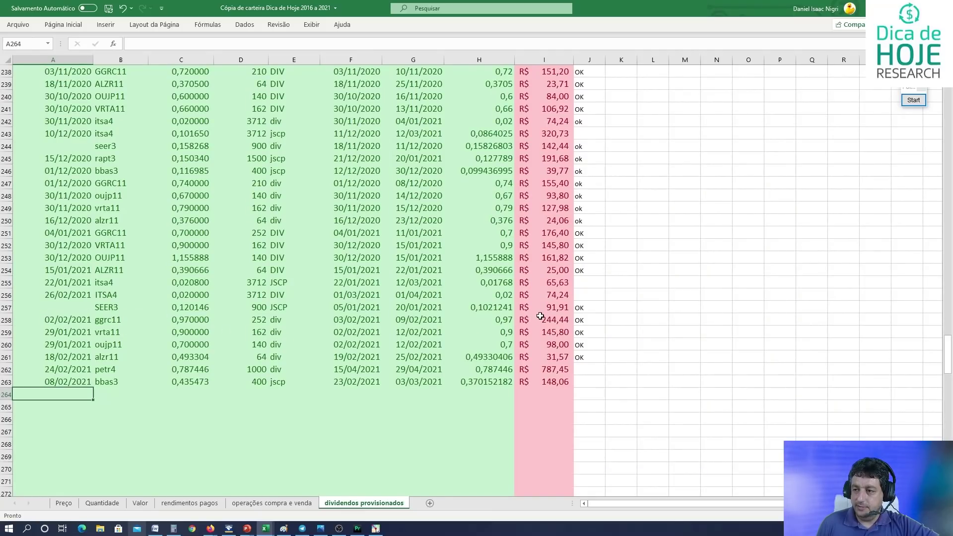
pyautogui.moveTo(540, 316); pyautogui.dragTo(546, 355)
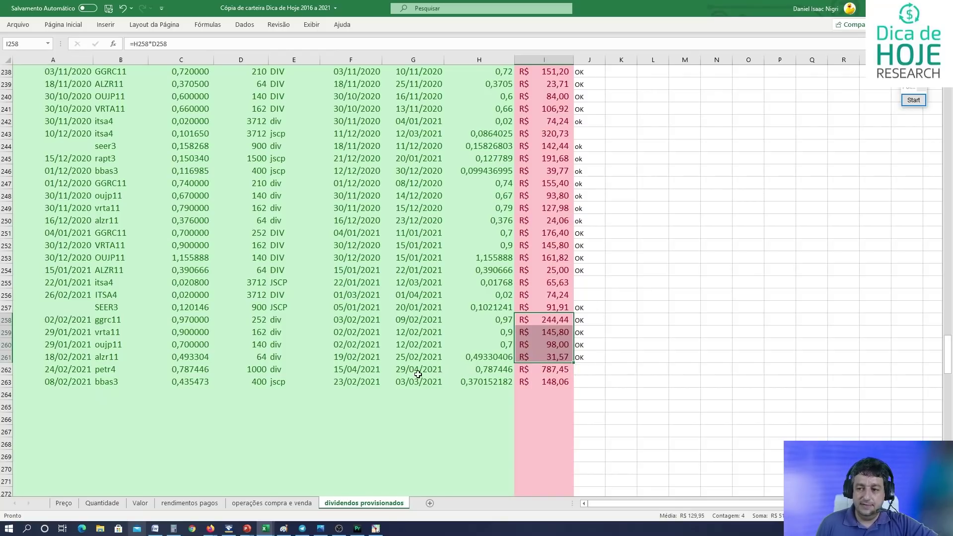
pyautogui.click(633, 345)
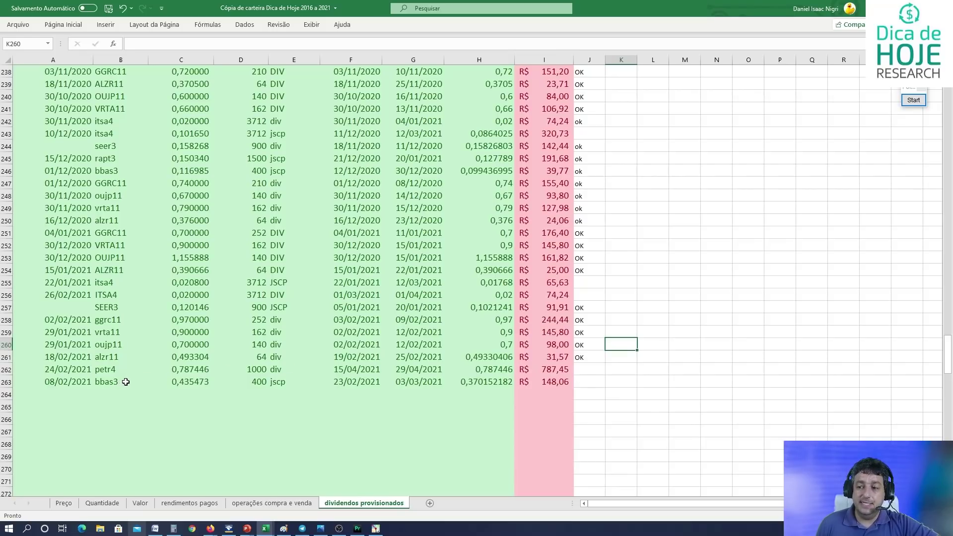
# Step: Examine the provisioned petr4 and bbas3 dividends in rows 262 and 263, and the itsa4 payment date in G255
pyautogui.click(10, 369)
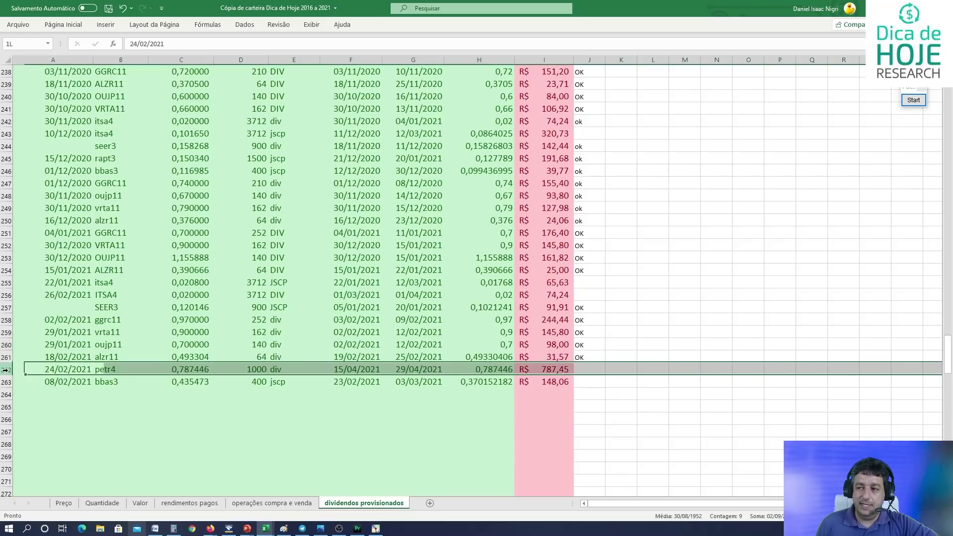
pyautogui.click(548, 367)
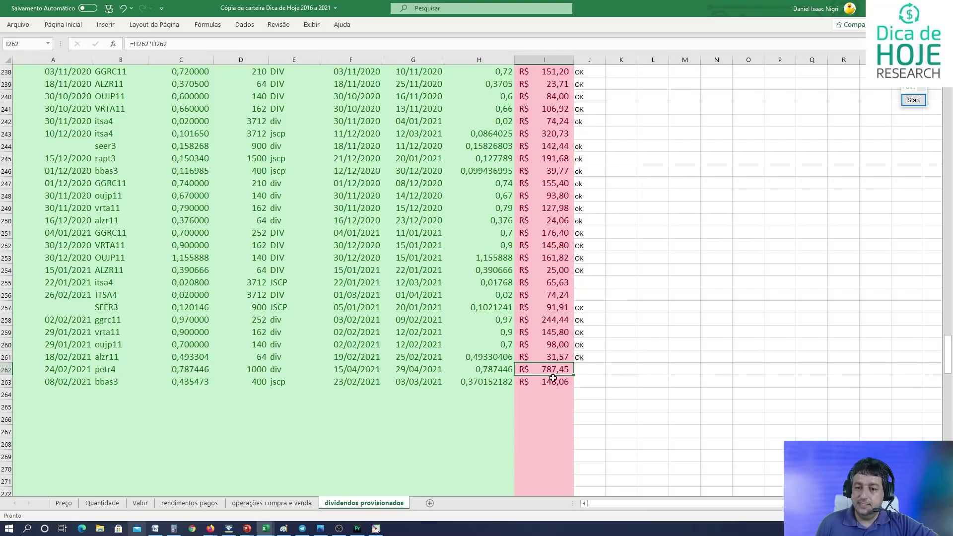
pyautogui.click(554, 382)
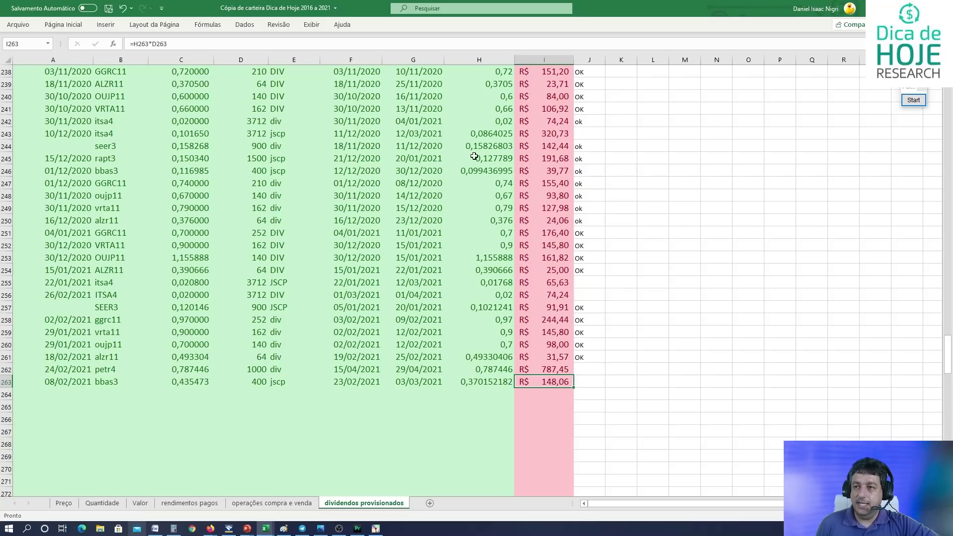
pyautogui.click(424, 130)
pyautogui.click(411, 283)
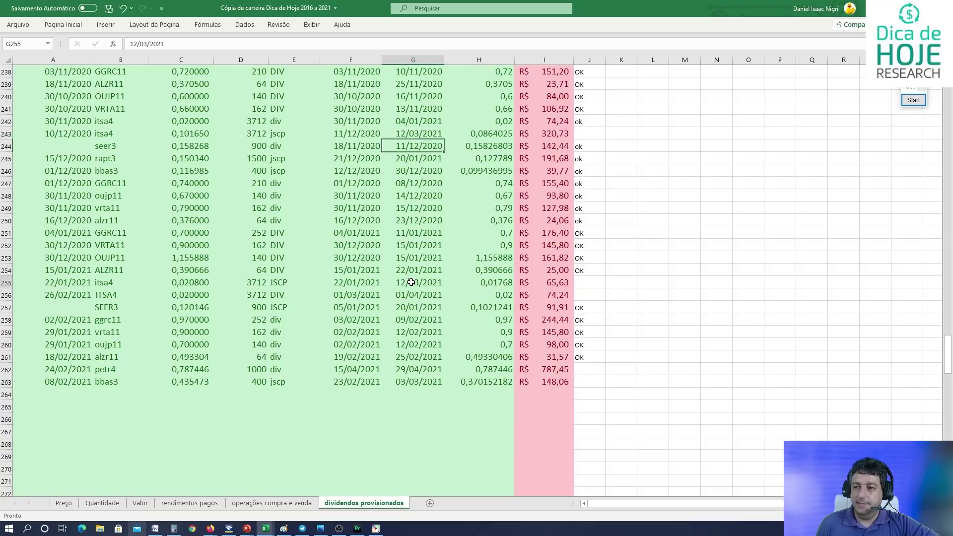
# Step: Examine the payment dates of the provisioned itsa4 dividends in G243 and G256 and the blank status cell J243
pyautogui.click(421, 134)
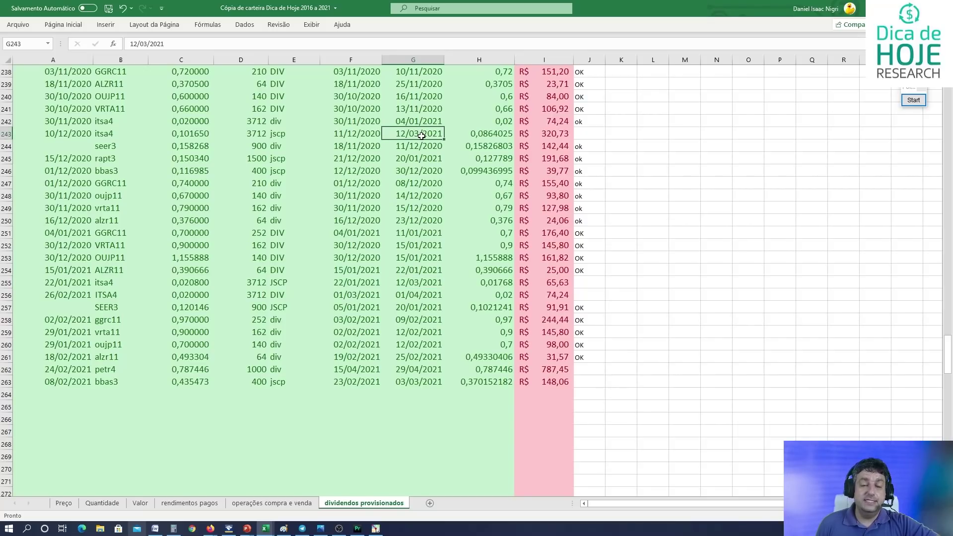
pyautogui.click(592, 134)
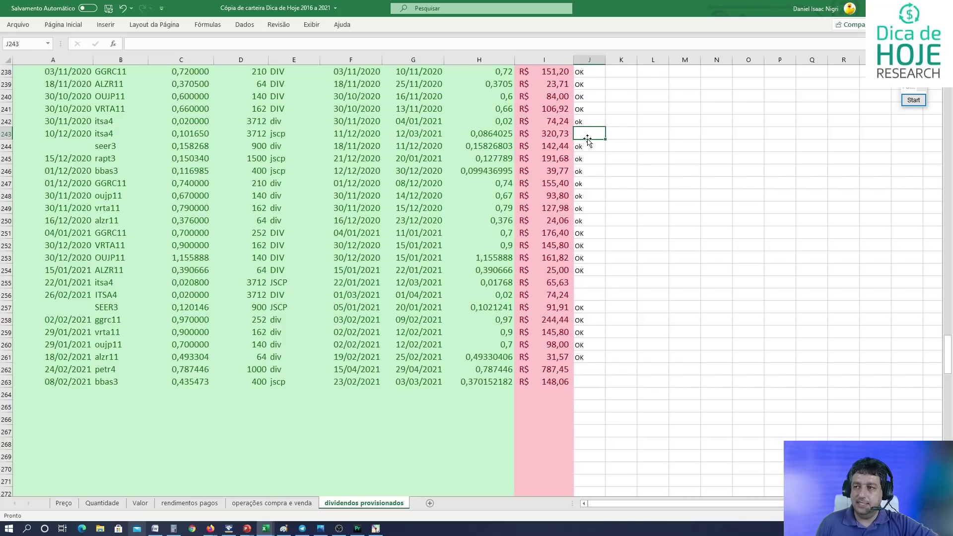
pyautogui.click(422, 296)
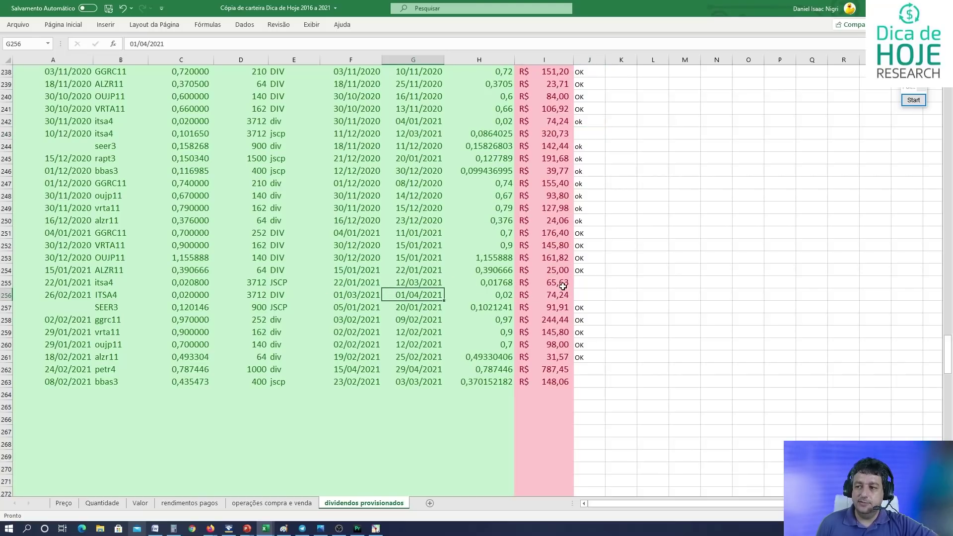
pyautogui.scroll(5, 563, 287)
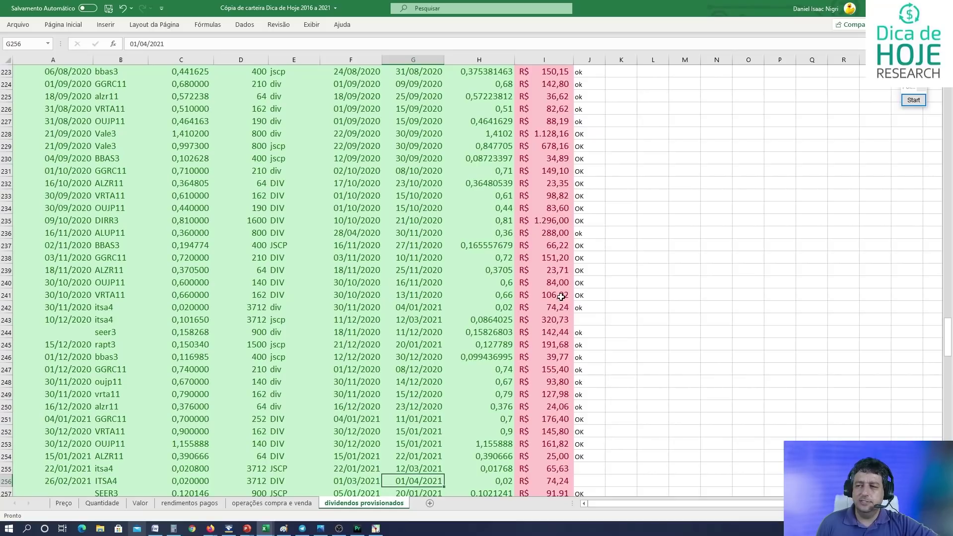
pyautogui.scroll(4, 563, 297)
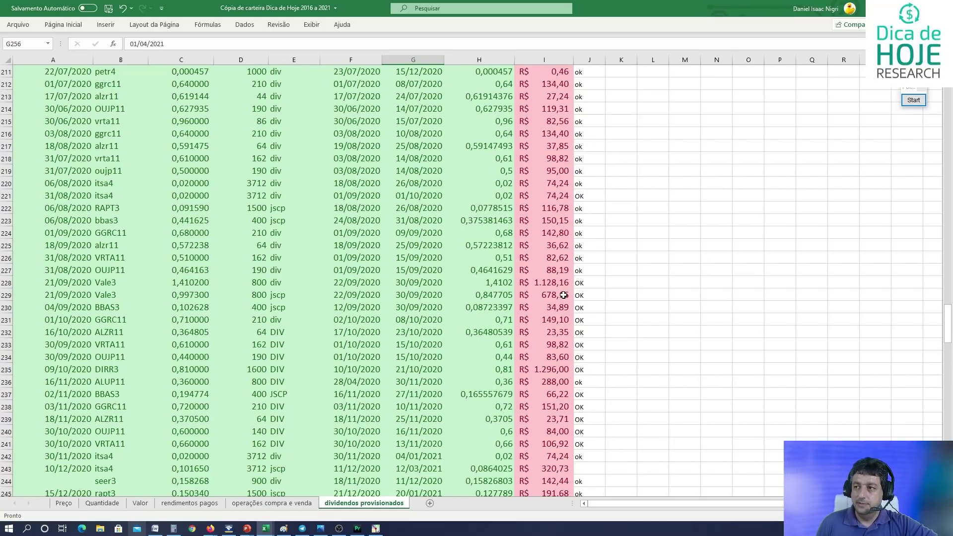
pyautogui.scroll(-8, 564, 295)
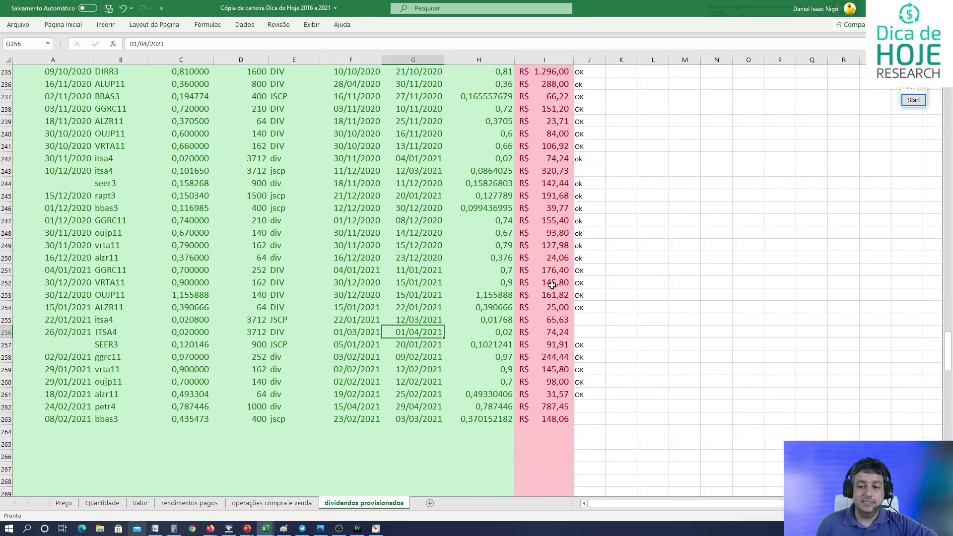
# Step: Open the rendimentos pagos sheet and highlight the fev/21 yields in AM21:AM34
pyautogui.click(212, 507)
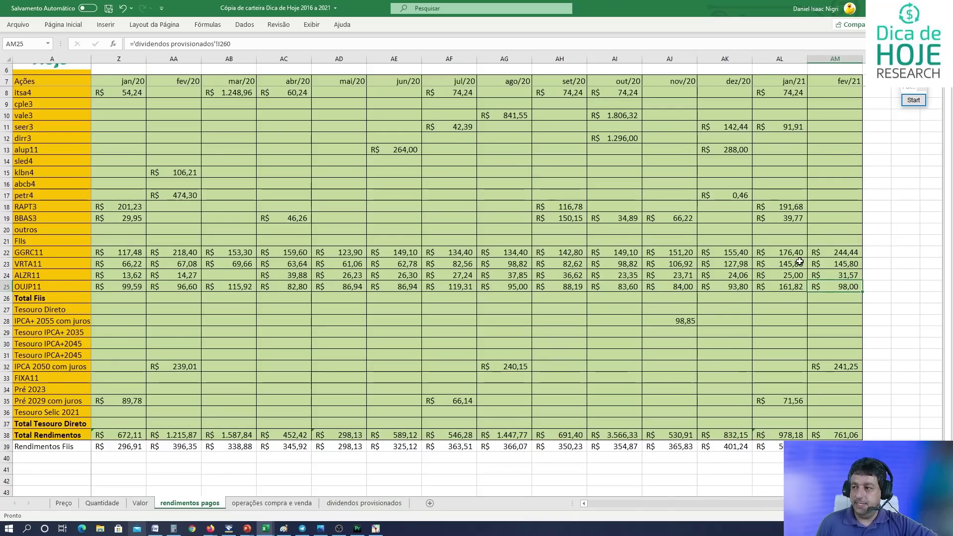
pyautogui.moveTo(845, 89); pyautogui.dragTo(844, 391)
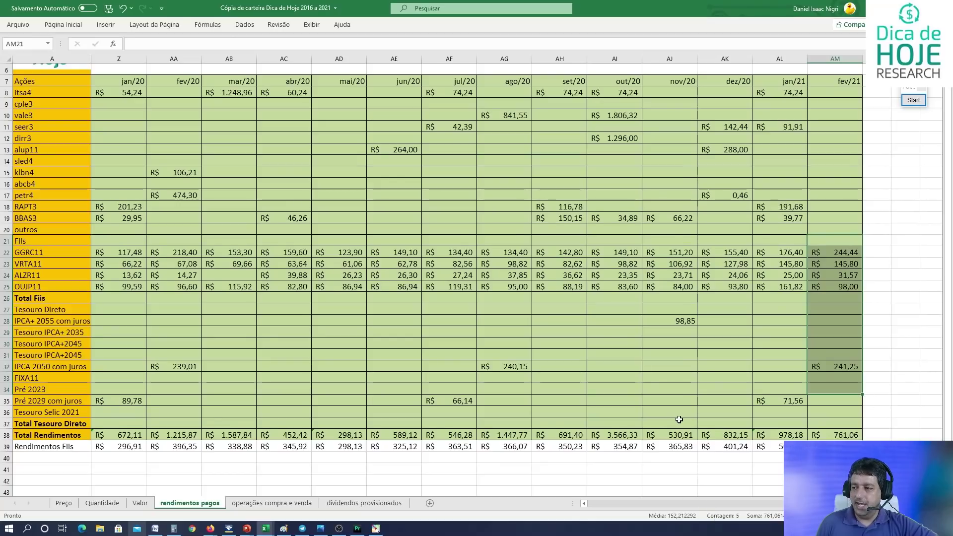
# Step: Draw a red rising arrow across the Rendimentos Fiis chart from jan/18 to fev/21, then close the annotation
pyautogui.scroll(-8, 676, 421)
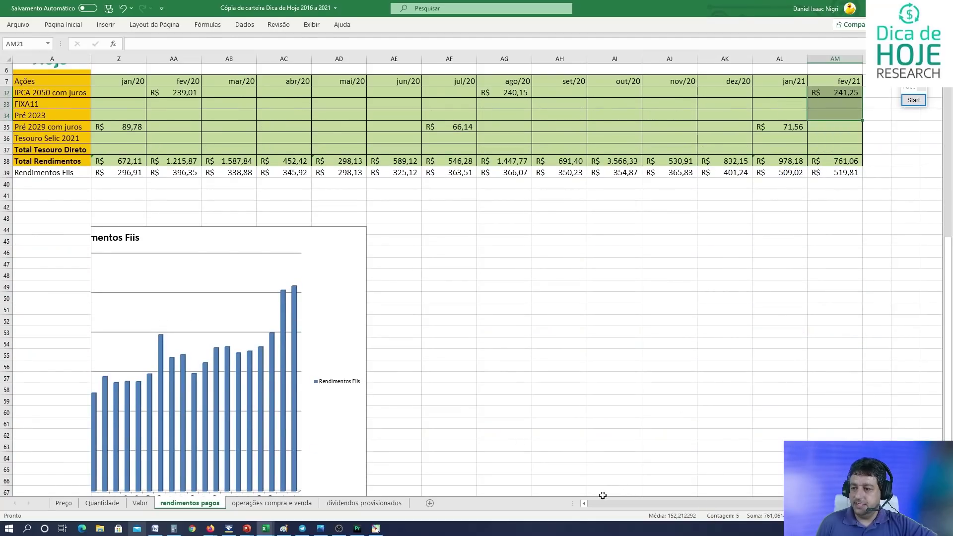
pyautogui.click(585, 505)
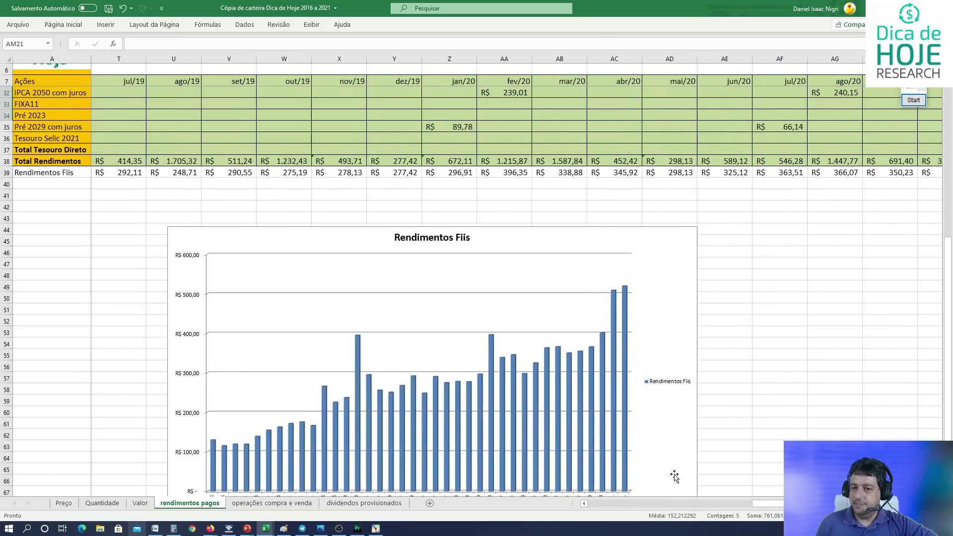
pyautogui.scroll(-3, 838, 247)
pyautogui.scroll(1, 839, 247)
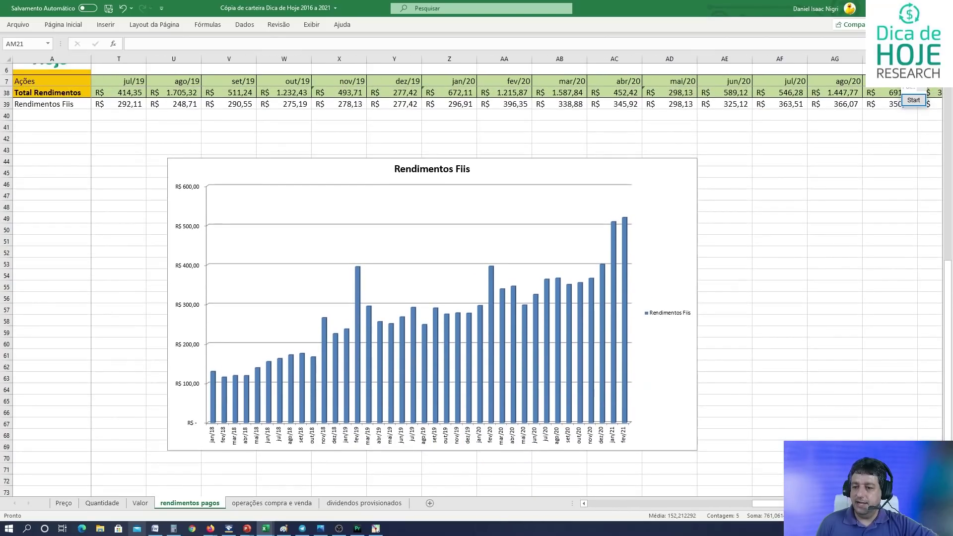
pyautogui.click(914, 100)
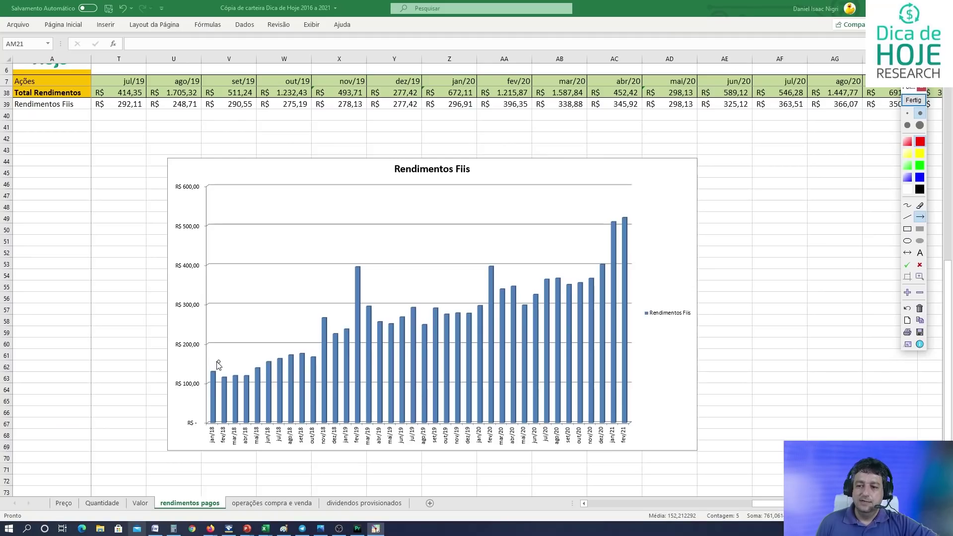
pyautogui.moveTo(208, 371)
pyautogui.mouseDown()
pyautogui.moveTo(389, 251)
pyautogui.moveTo(629, 229)
pyautogui.mouseUp()
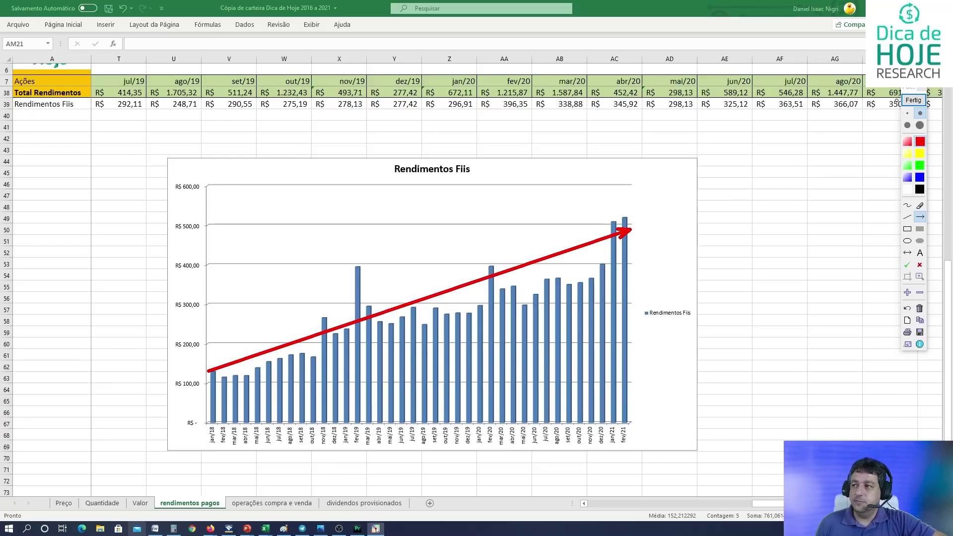
pyautogui.click(913, 100)
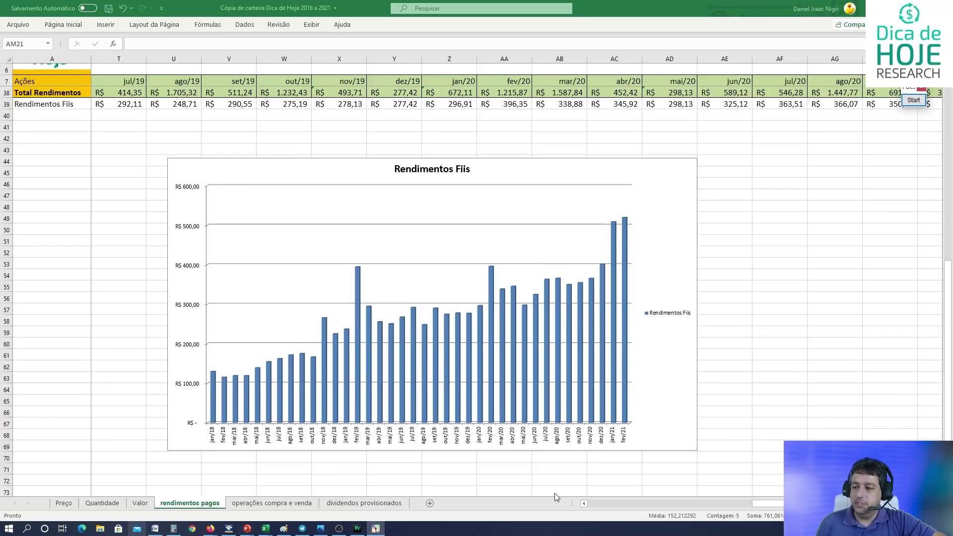
# Step: Bring up the Total Rendimentos chart and mark the set/20, out/20, jan/21 and fev/21 bars with red arrows
pyautogui.click(610, 501)
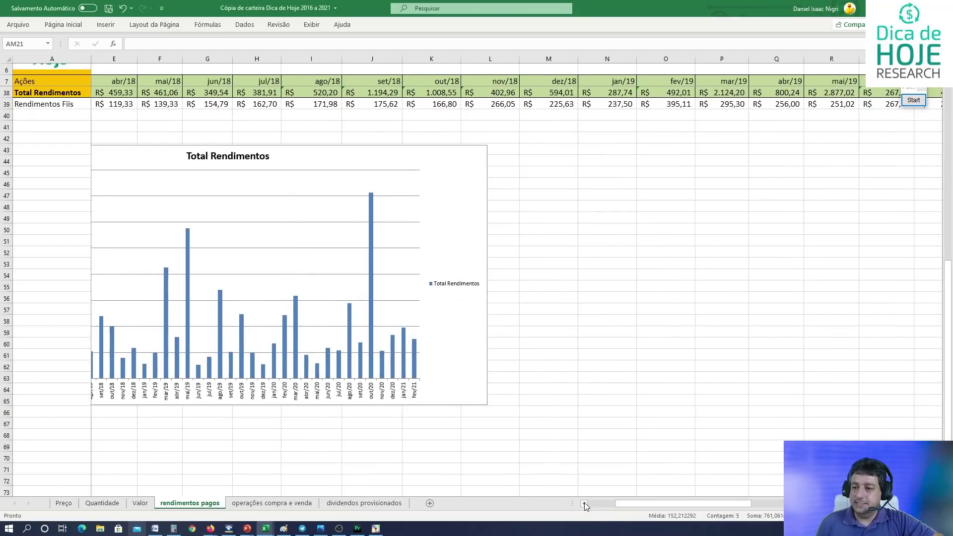
pyautogui.click(584, 502)
pyautogui.click(585, 503)
pyautogui.click(584, 503)
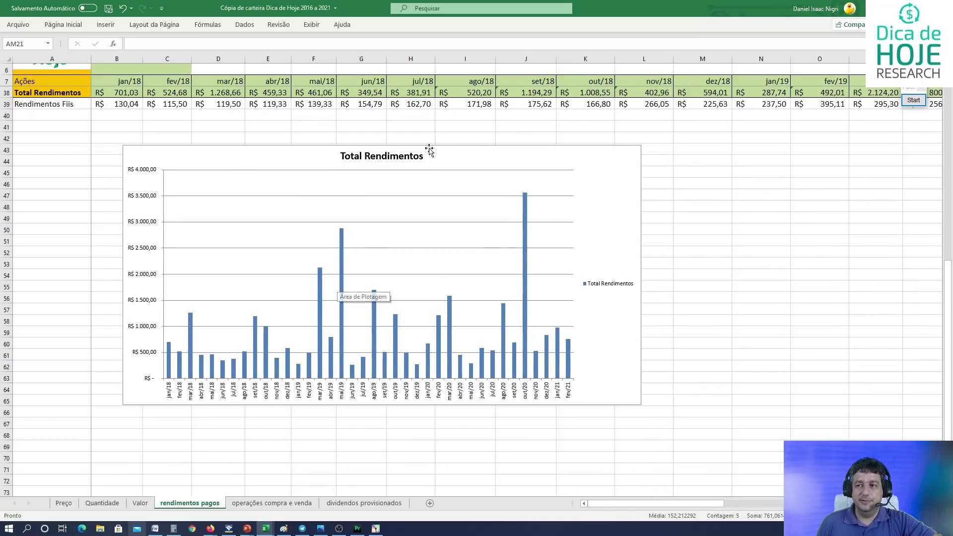
pyautogui.click(919, 102)
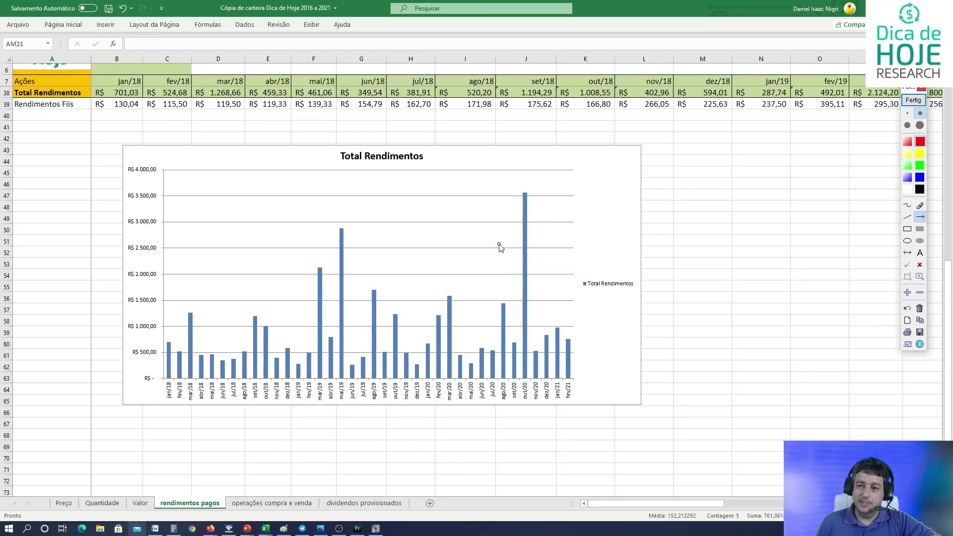
pyautogui.moveTo(472, 184); pyautogui.dragTo(501, 199)
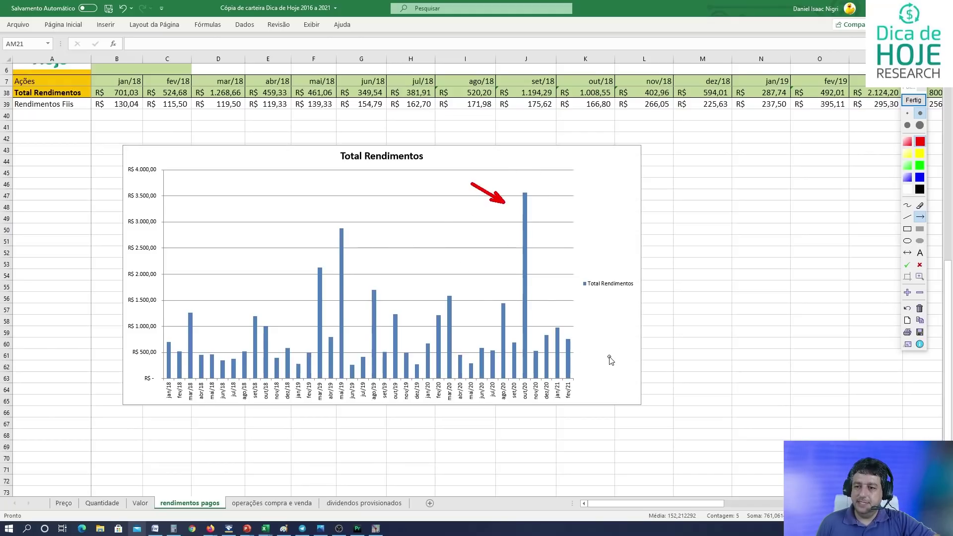
pyautogui.moveTo(629, 343); pyautogui.dragTo(595, 343)
pyautogui.moveTo(488, 330); pyautogui.dragTo(518, 350)
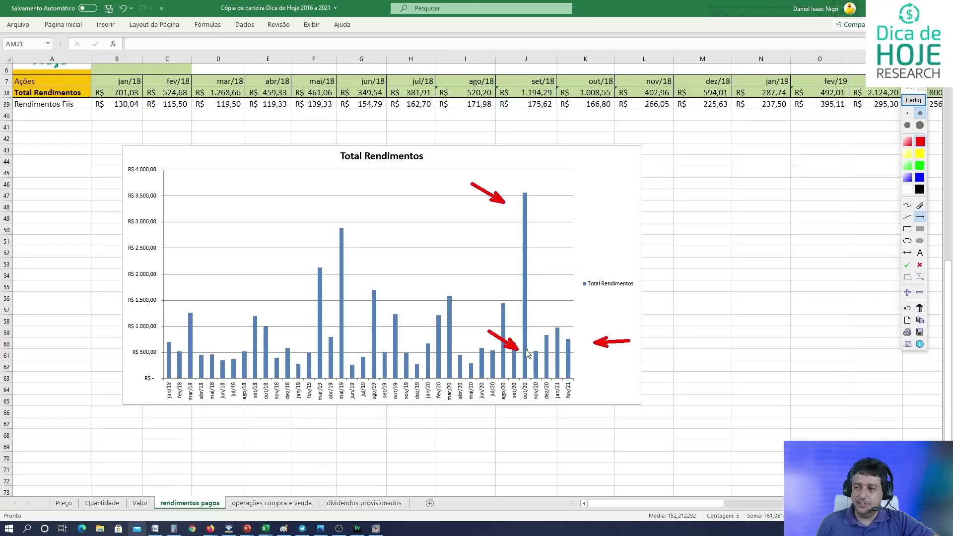
pyautogui.moveTo(567, 299); pyautogui.dragTo(565, 317)
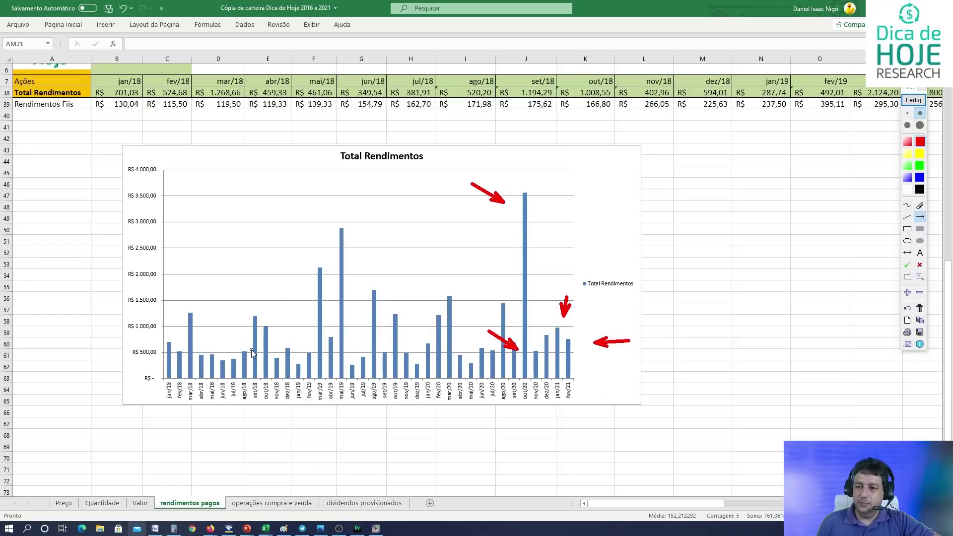
# Step: Trace the peaks and dips of the Total Rendimentos chart from set/18 to jan/21 with zigzag arrows, then close the annotation
pyautogui.moveTo(251, 350)
pyautogui.mouseDown()
pyautogui.moveTo(338, 216)
pyautogui.moveTo(371, 354)
pyautogui.moveTo(412, 297)
pyautogui.moveTo(416, 333)
pyautogui.mouseUp()
pyautogui.moveTo(431, 299)
pyautogui.mouseDown()
pyautogui.moveTo(443, 291)
pyautogui.moveTo(456, 302)
pyautogui.moveTo(477, 351)
pyautogui.moveTo(519, 256)
pyautogui.moveTo(556, 339)
pyautogui.mouseUp()
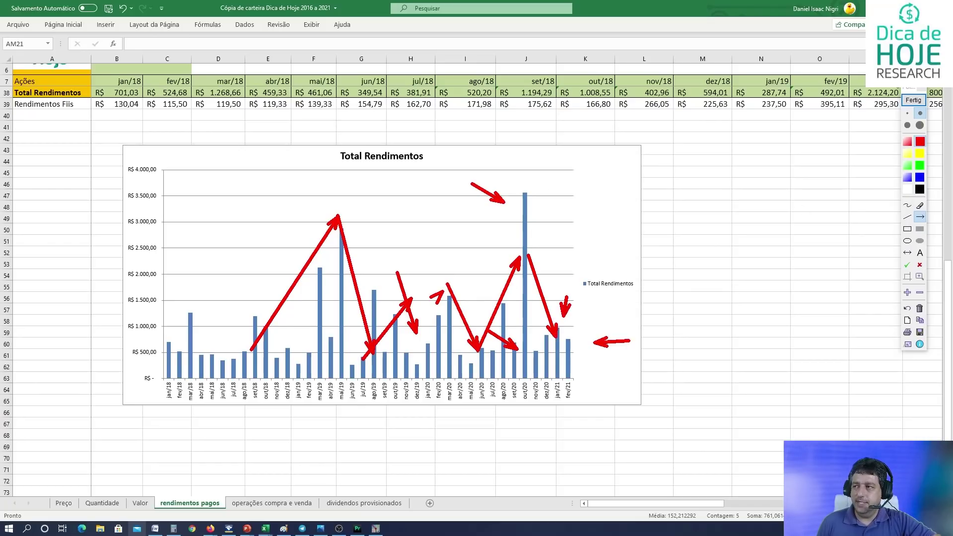
pyautogui.click(913, 99)
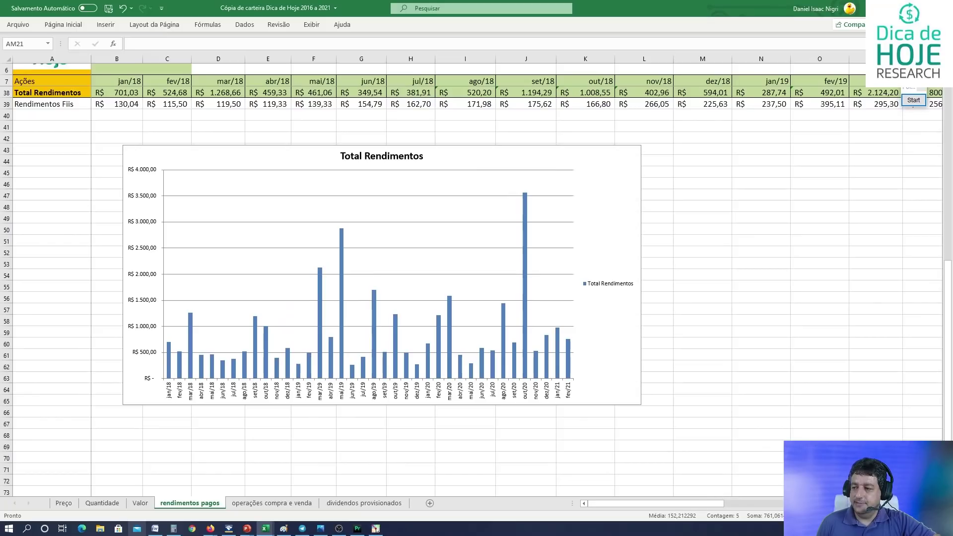
# Step: Highlight the mai/20 cells AD8:AD22 and the dez/19 cells Y8:Y21, and review the paid yields back to mar/19
pyautogui.moveTo(706, 501); pyautogui.dragTo(844, 503)
pyautogui.scroll(10, 951, 106)
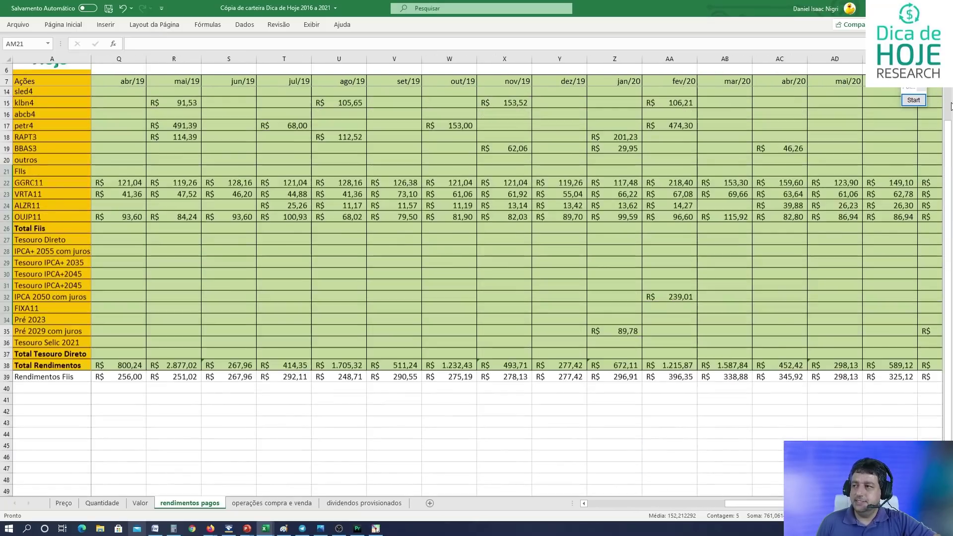
pyautogui.hscroll(9, 511, 282)
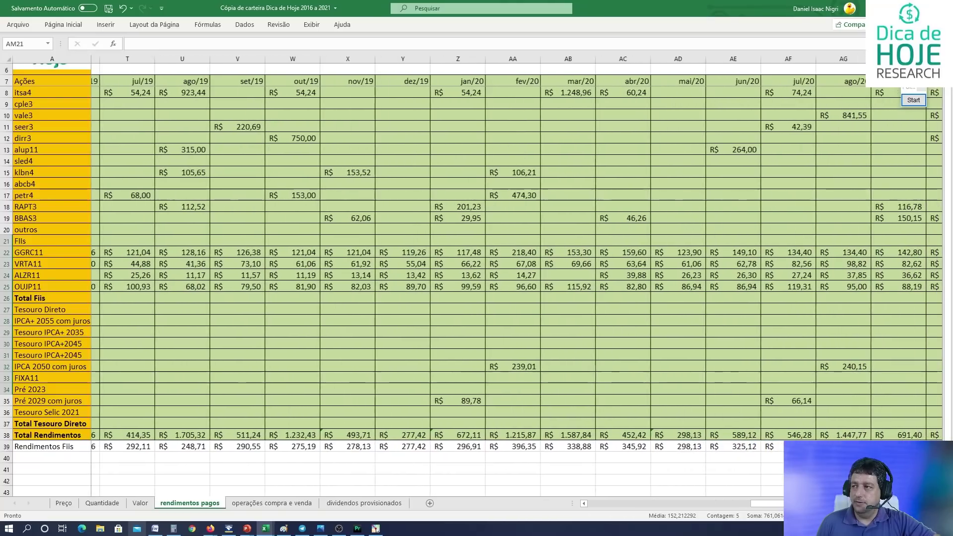
pyautogui.hscroll(2, 511, 282)
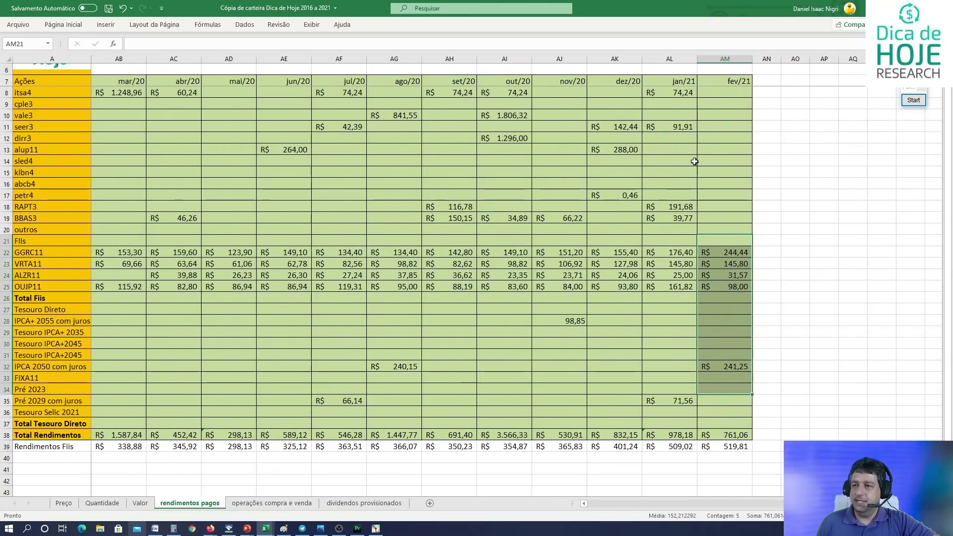
pyautogui.moveTo(238, 92); pyautogui.dragTo(229, 253)
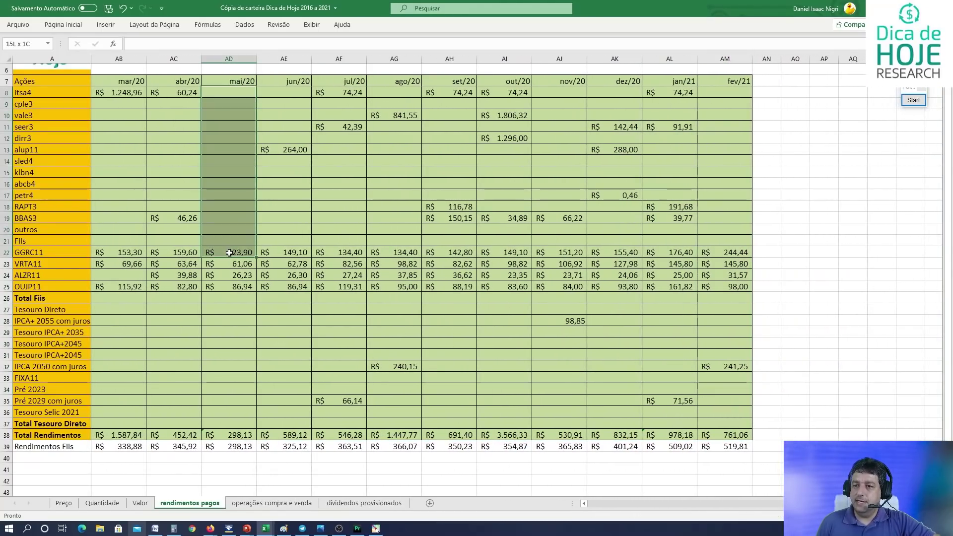
pyautogui.moveTo(584, 503); pyautogui.dragTo(584, 503)
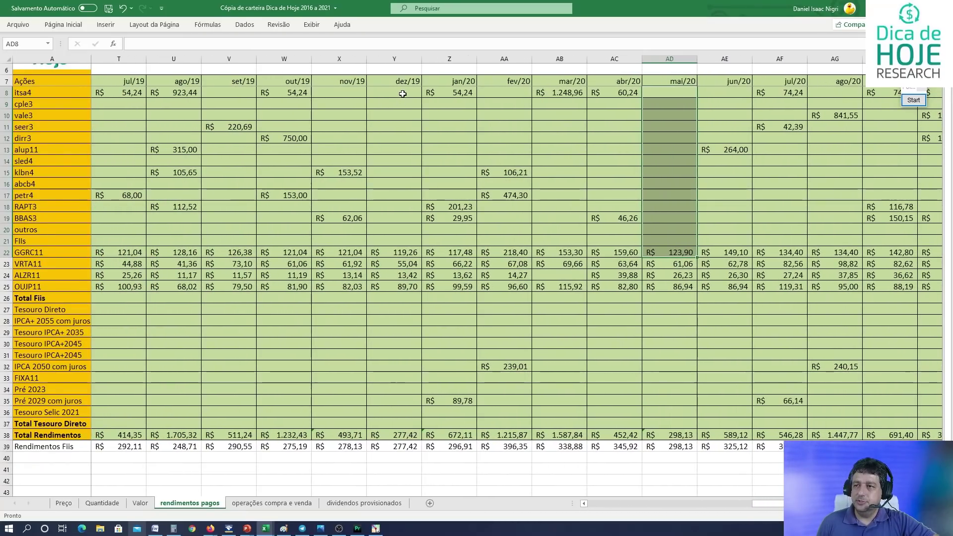
pyautogui.moveTo(402, 94); pyautogui.dragTo(398, 240)
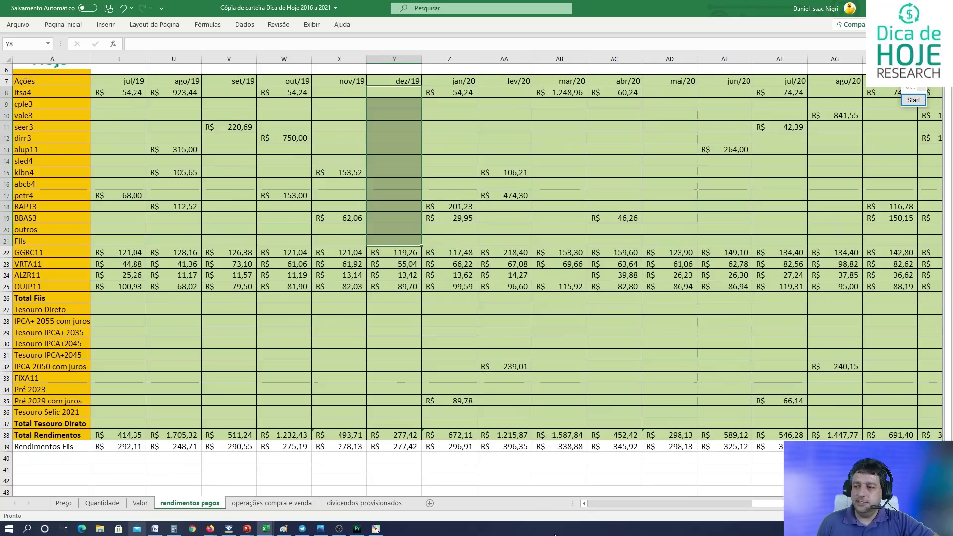
pyautogui.click(584, 503)
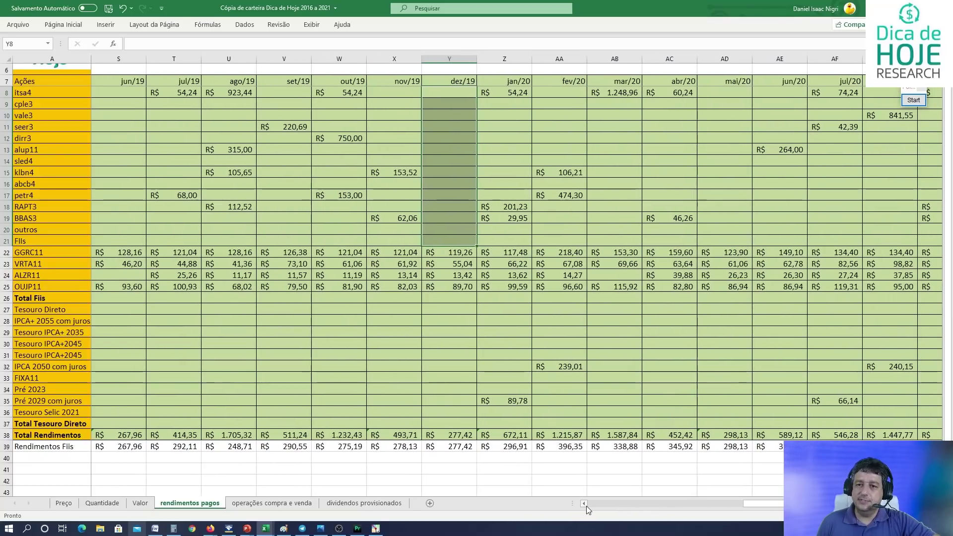
pyautogui.click(584, 503)
pyautogui.click(584, 503)
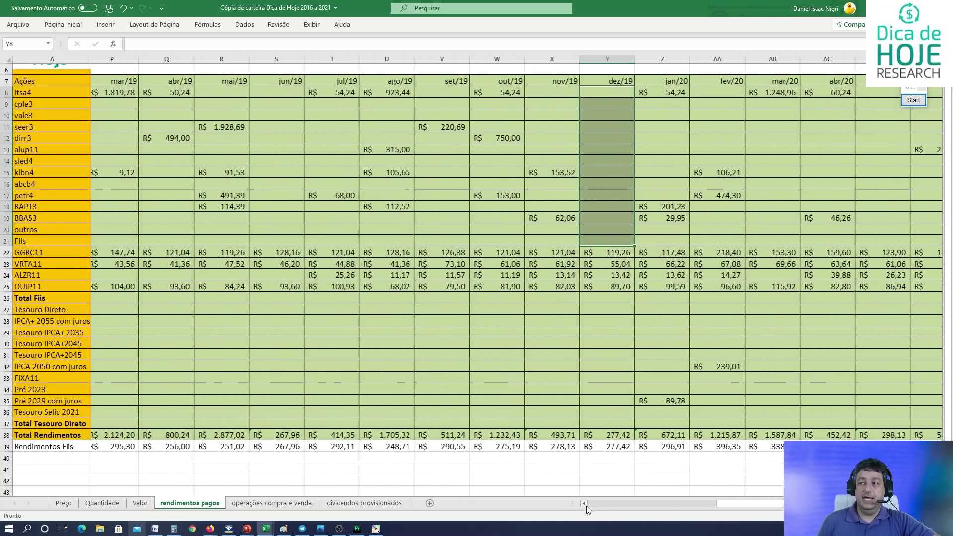
pyautogui.click(584, 504)
pyautogui.click(583, 504)
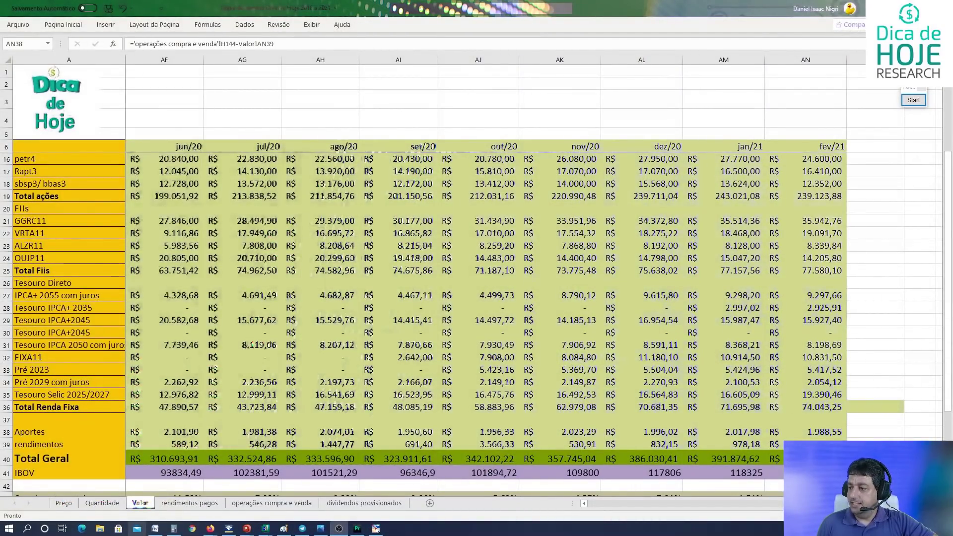
# Step: On the Valor sheet, select the fev/21 Total Geral amount in AN40
pyautogui.hotkey('alt', 'Tab')
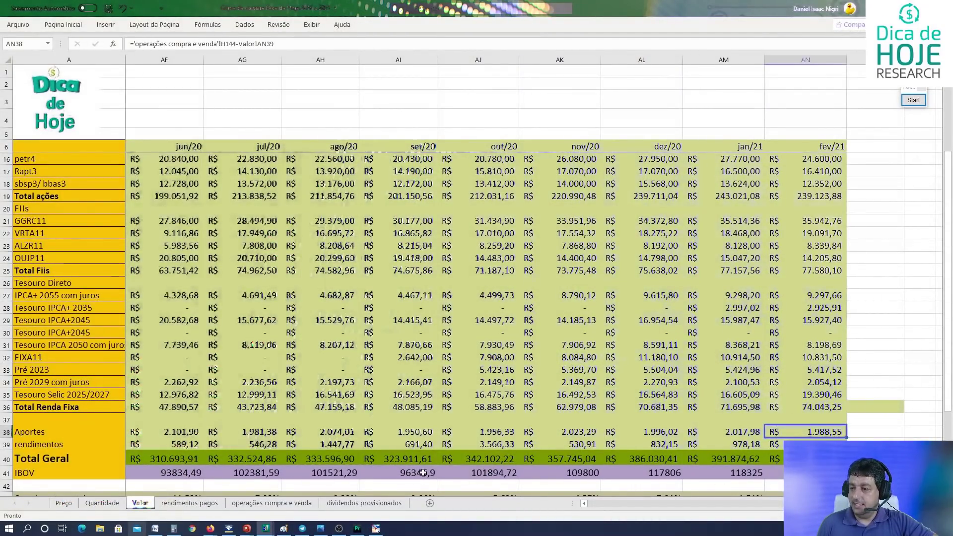
pyautogui.click(585, 503)
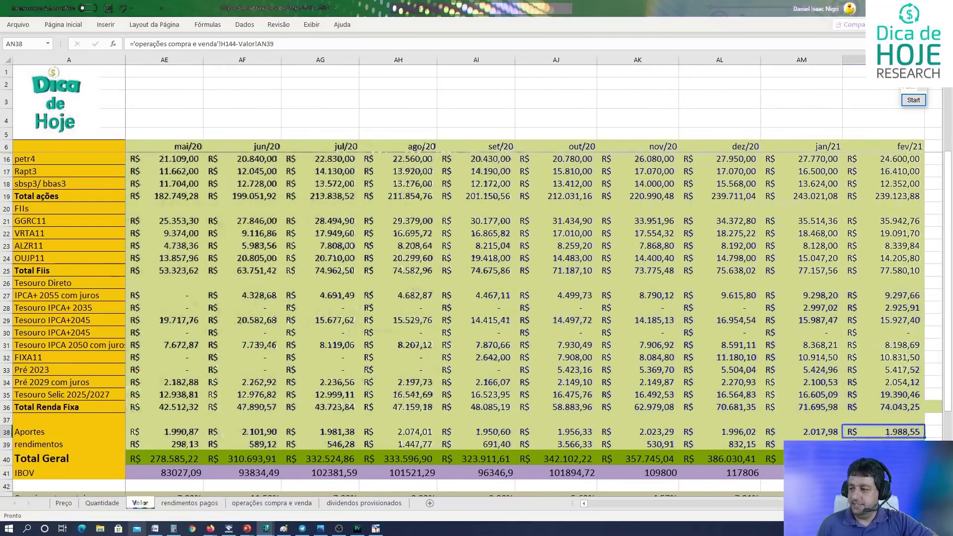
pyautogui.hscroll(3, 852, 415)
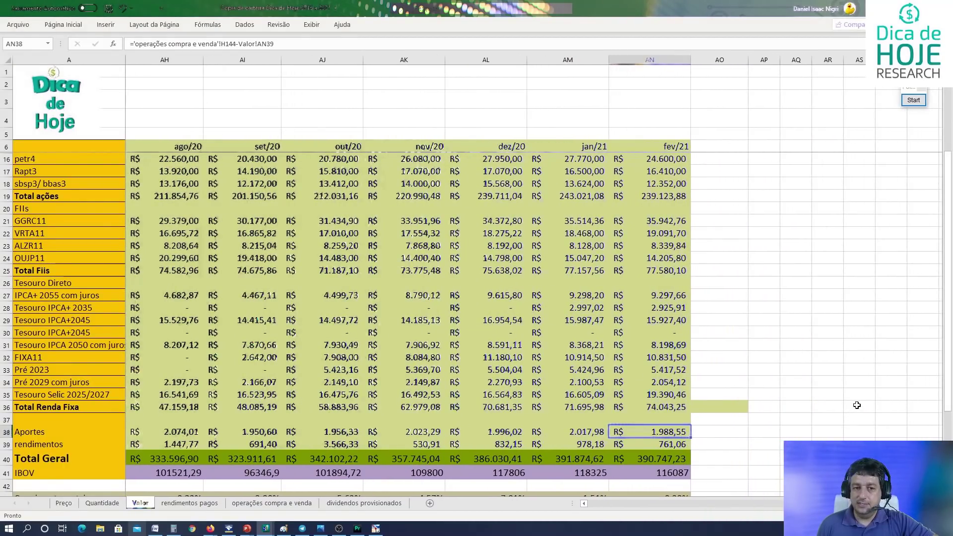
pyautogui.scroll(-2, 854, 405)
pyautogui.click(660, 382)
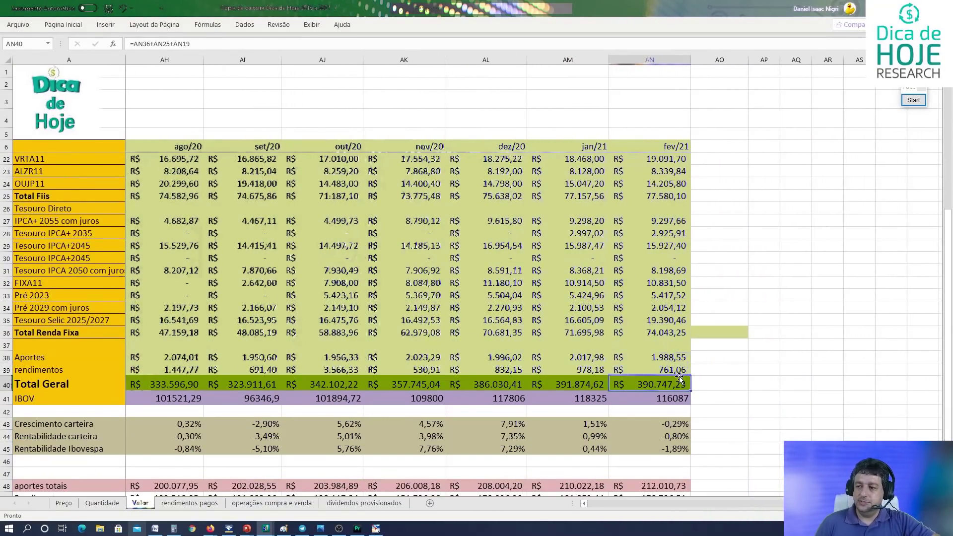
# Step: Examine the fev/21 aportes totais in AN48 and the accumulated Rendimentos in AN49
pyautogui.scroll(-2, 695, 391)
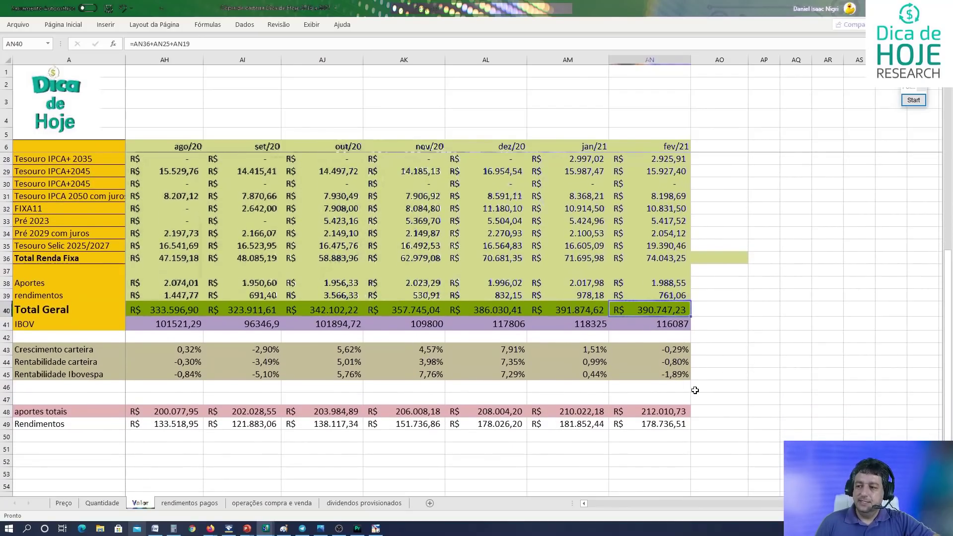
pyautogui.click(649, 413)
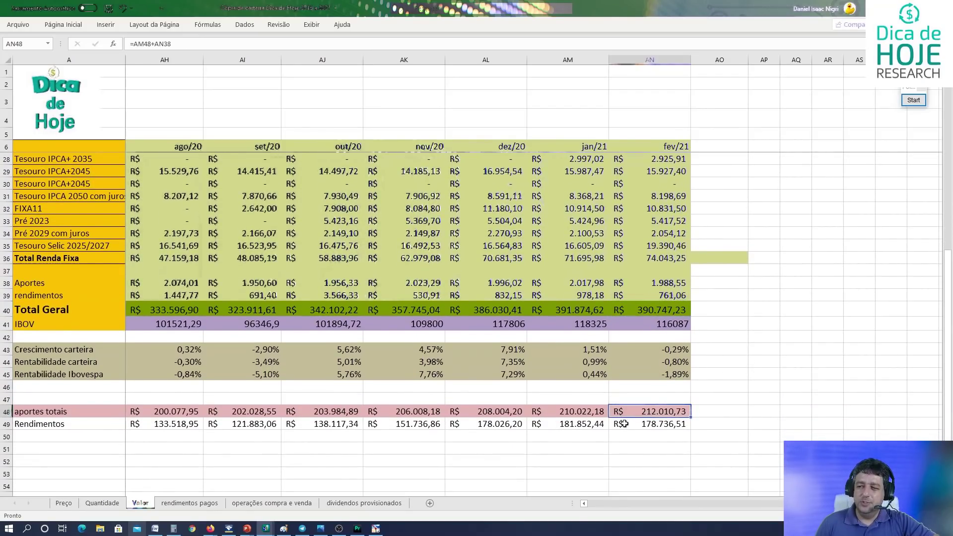
pyautogui.click(663, 424)
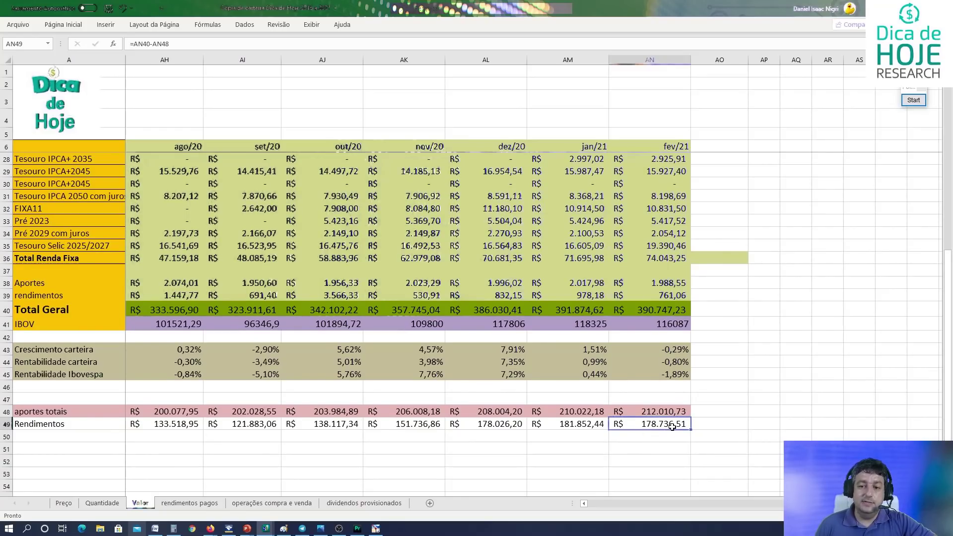
# Step: Compare the fev/21 Crescimento carteira, Rentabilidade carteira and Rentabilidade Ibovespa figures by selecting AN43, AN44 and AN45 in turn
pyautogui.click(676, 349)
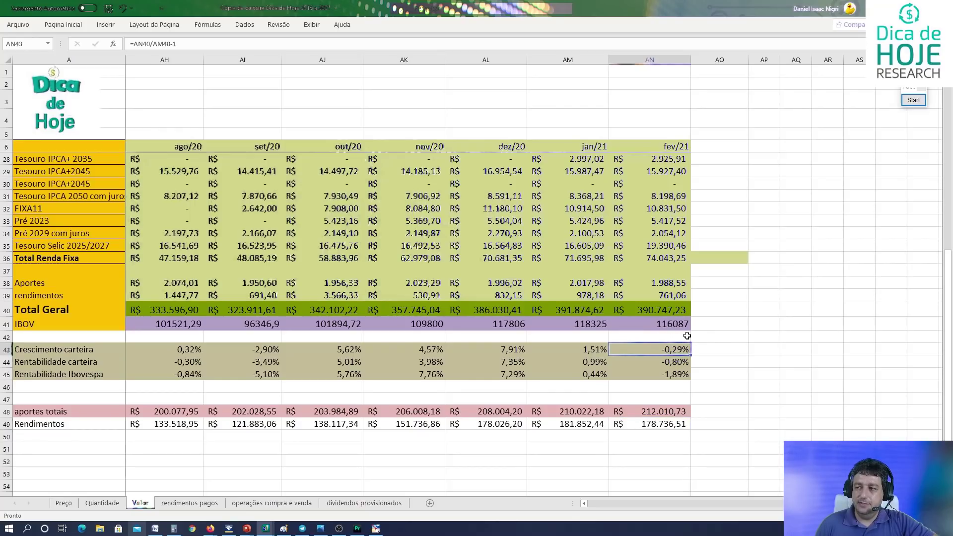
pyautogui.click(671, 363)
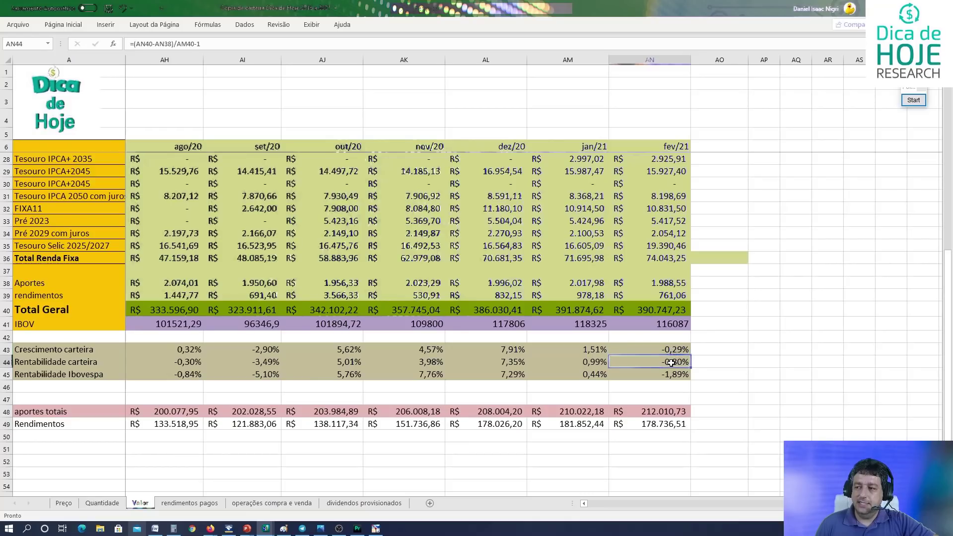
pyautogui.click(674, 376)
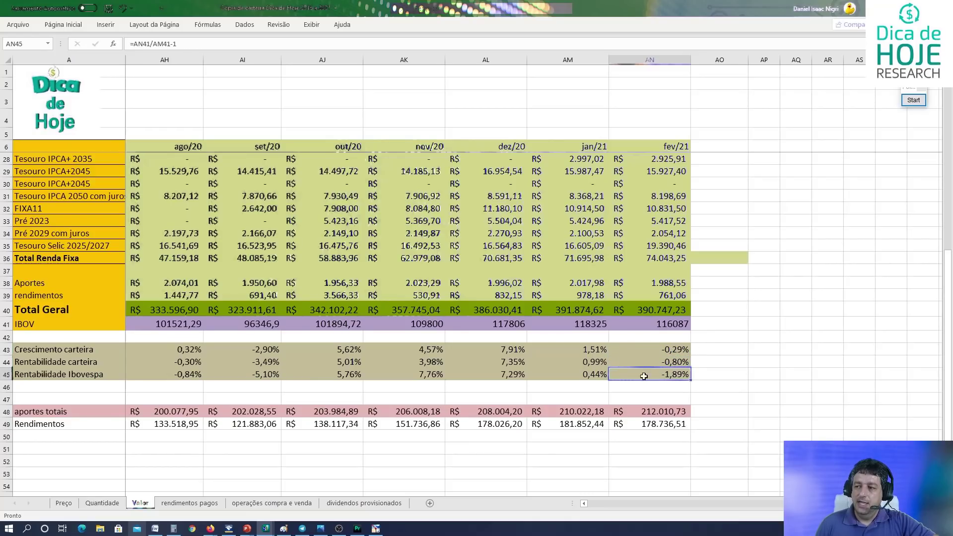